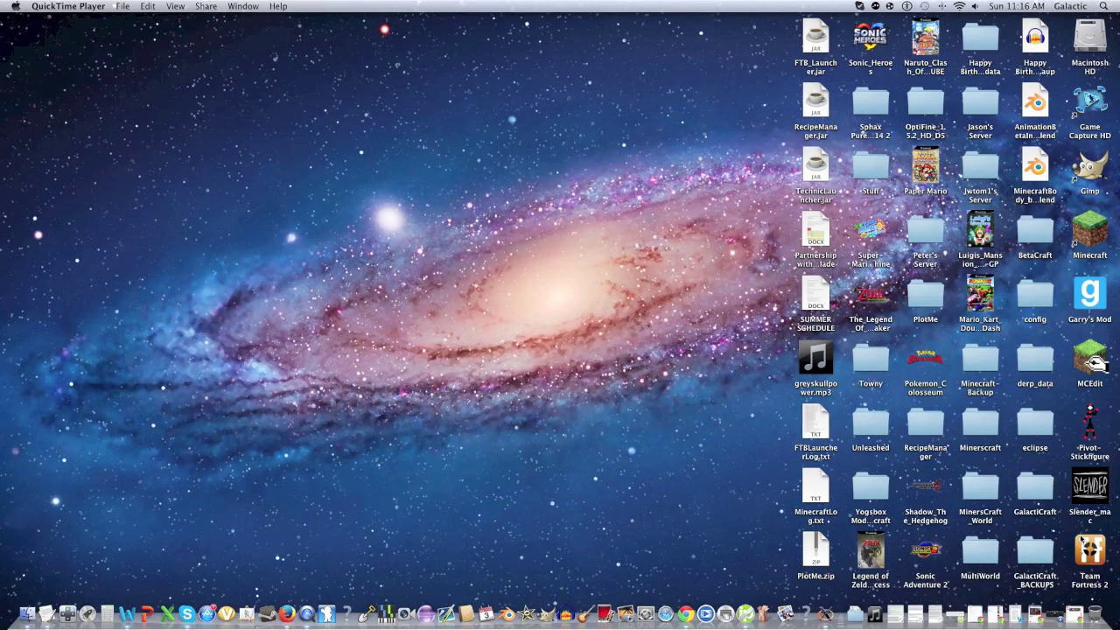
Restore the minimized Chrome window from the Dock to show the YouTube channel page
{"action": "left_click", "coordinate": [1076, 614]}
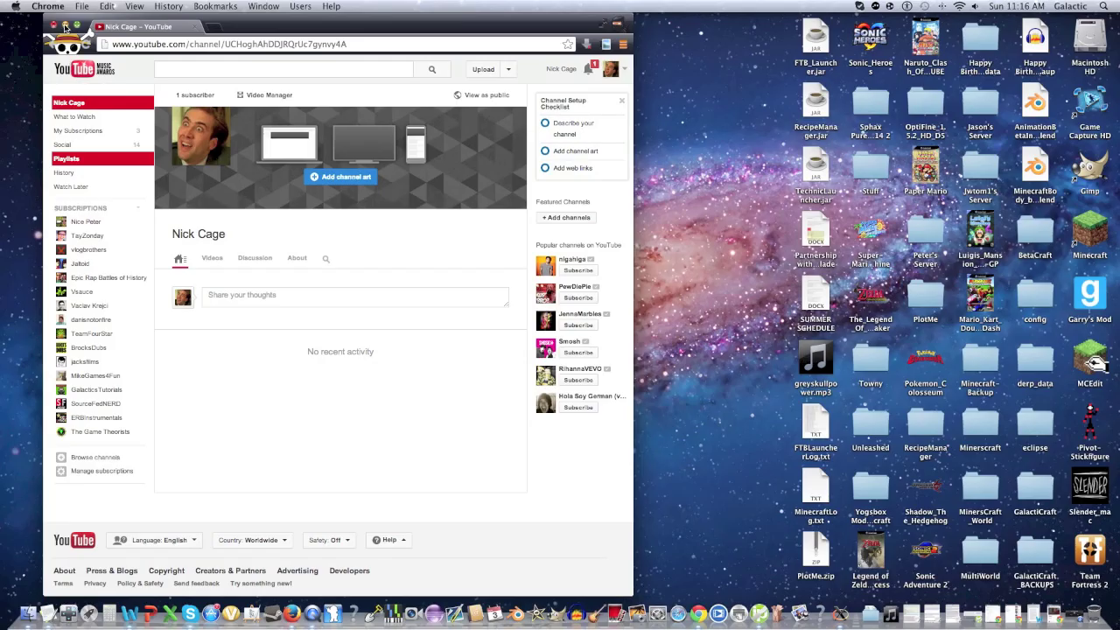
Minimize the Chrome window so only the macOS desktop is visible
{"action": "left_click", "coordinate": [65, 26]}
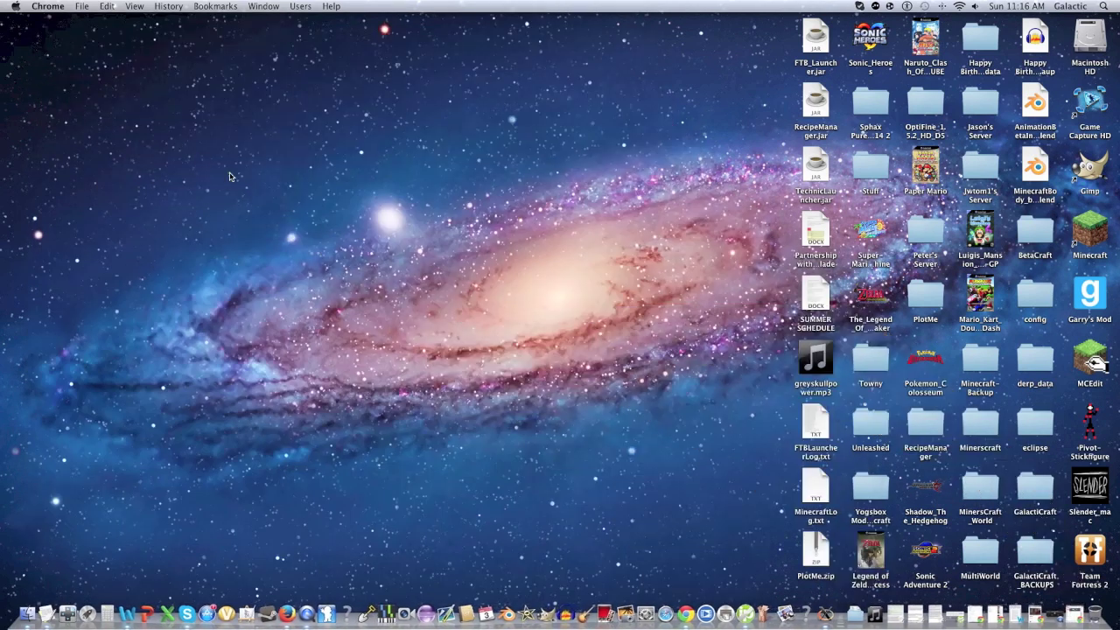
Launch GIMP from the Dock, then close its toolbox window and the Layers dock
{"action": "left_click", "coordinate": [543, 616]}
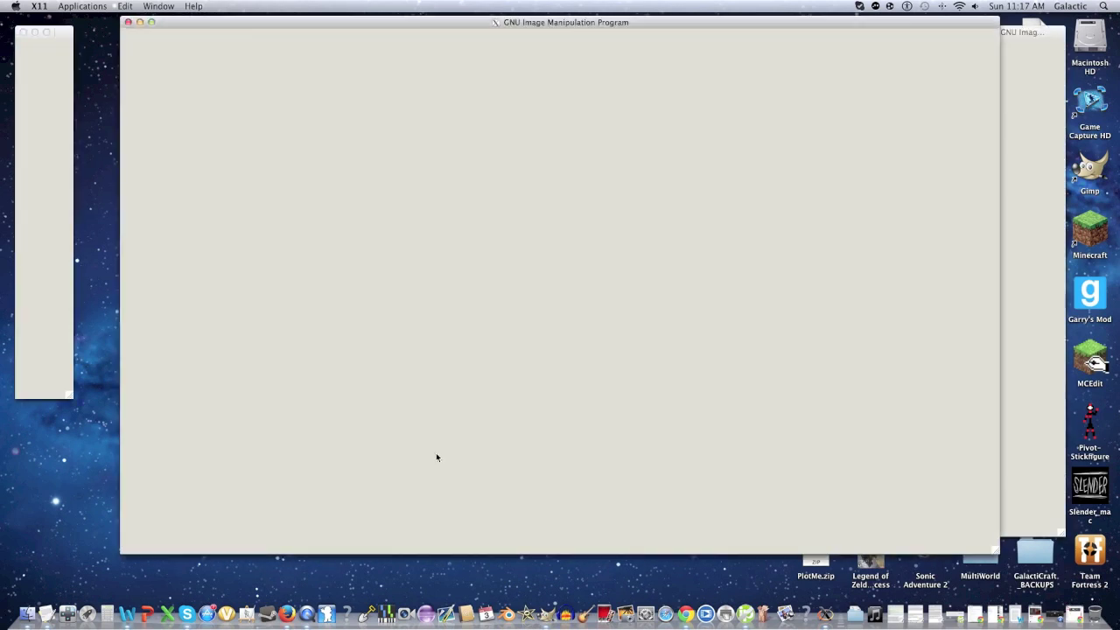
{"action": "left_click", "coordinate": [24, 32]}
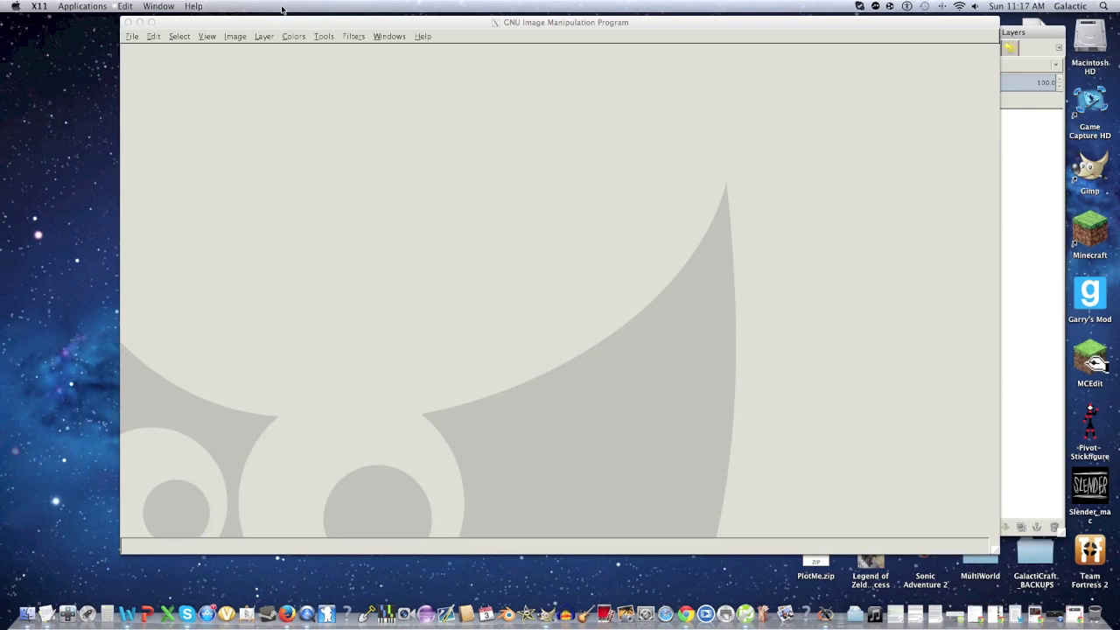
{"action": "left_click", "coordinate": [1039, 34]}
{"action": "left_click", "coordinate": [956, 30]}
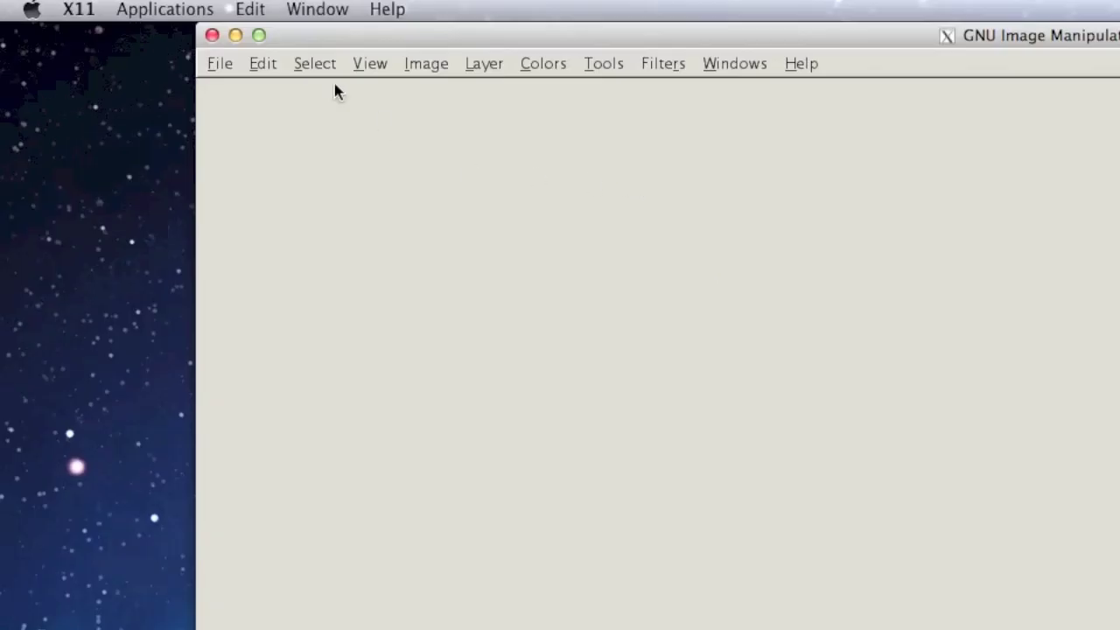
Create a new image via File > New with width and height both 1600 px
{"action": "left_click", "coordinate": [222, 67]}
{"action": "left_click", "coordinate": [220, 89]}
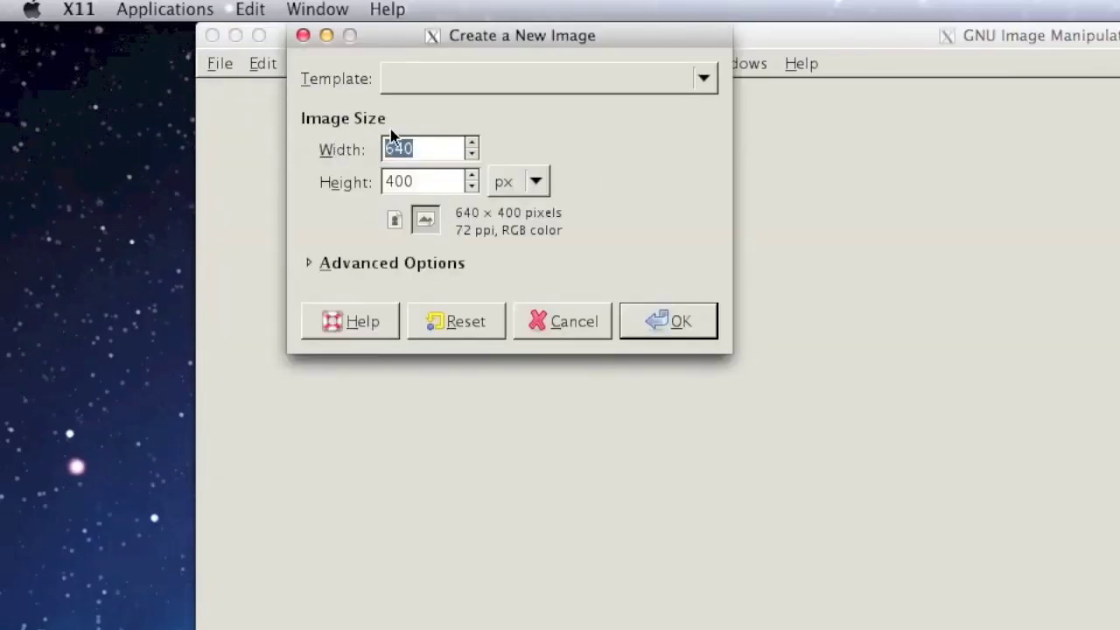
{"action": "type", "text": "1600"}
{"action": "left_click", "coordinate": [424, 179]}
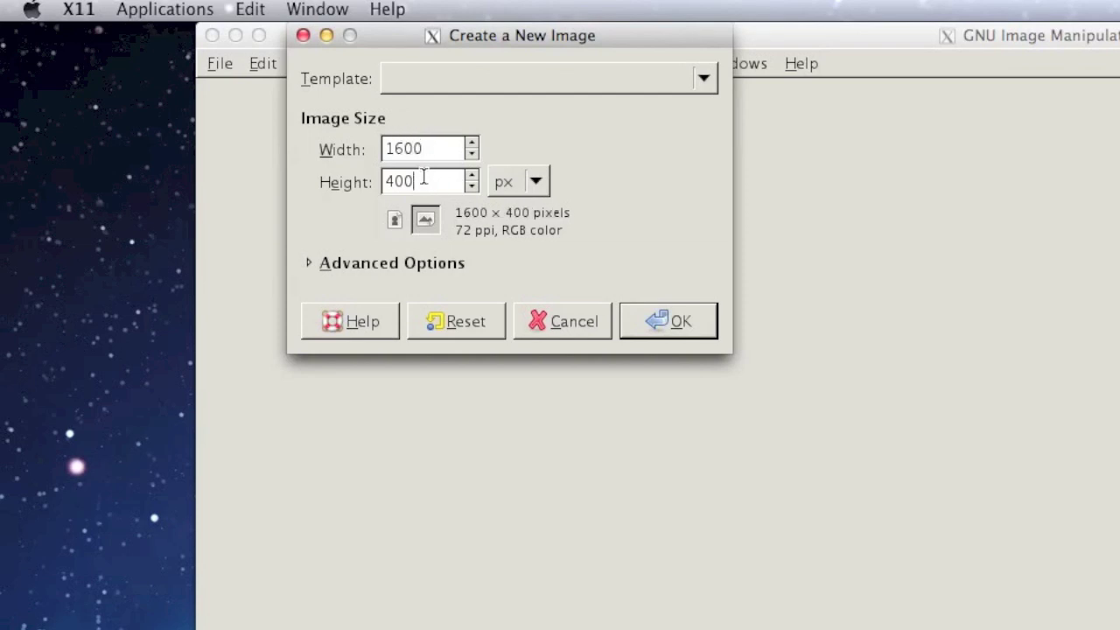
{"action": "left_click_drag", "start_coordinate": [423, 179], "coordinate": [335, 180]}
{"action": "type", "text": "1600"}
{"action": "left_click", "coordinate": [635, 313]}
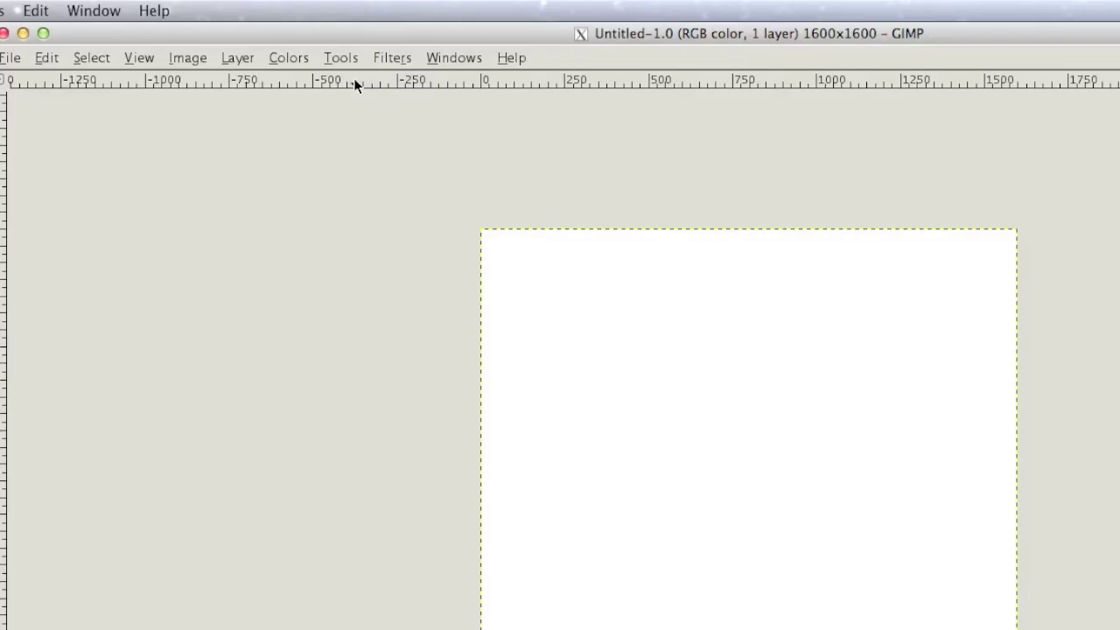
Open a new toolbox from the Windows menu and move it to the left edge
{"action": "left_click", "coordinate": [394, 58]}
{"action": "mouse_move", "coordinate": [426, 64]}
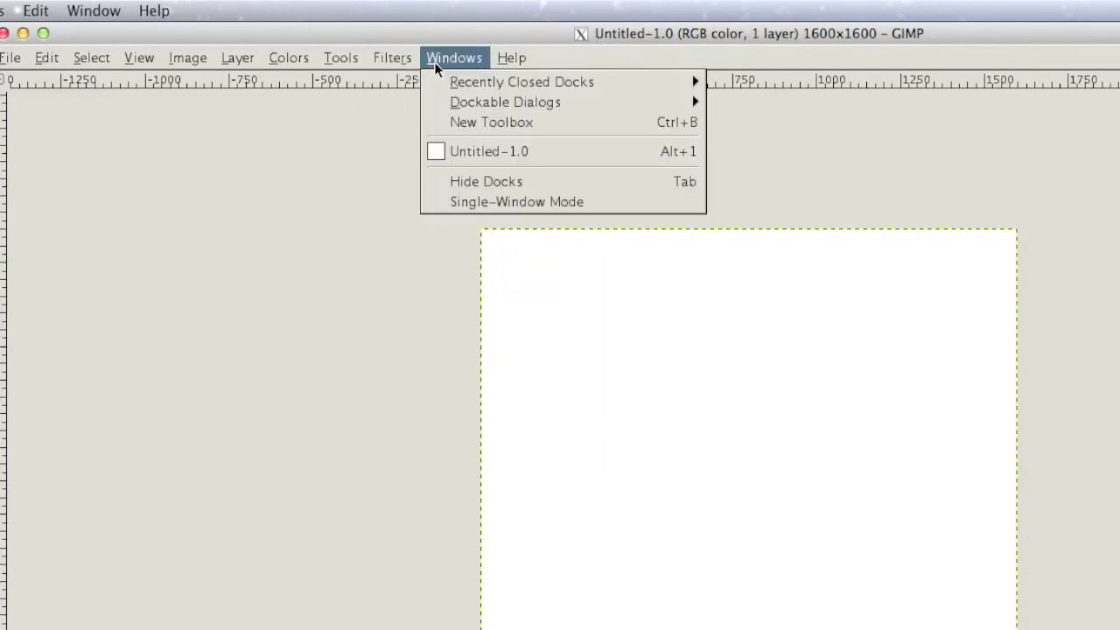
{"action": "left_click", "coordinate": [461, 122]}
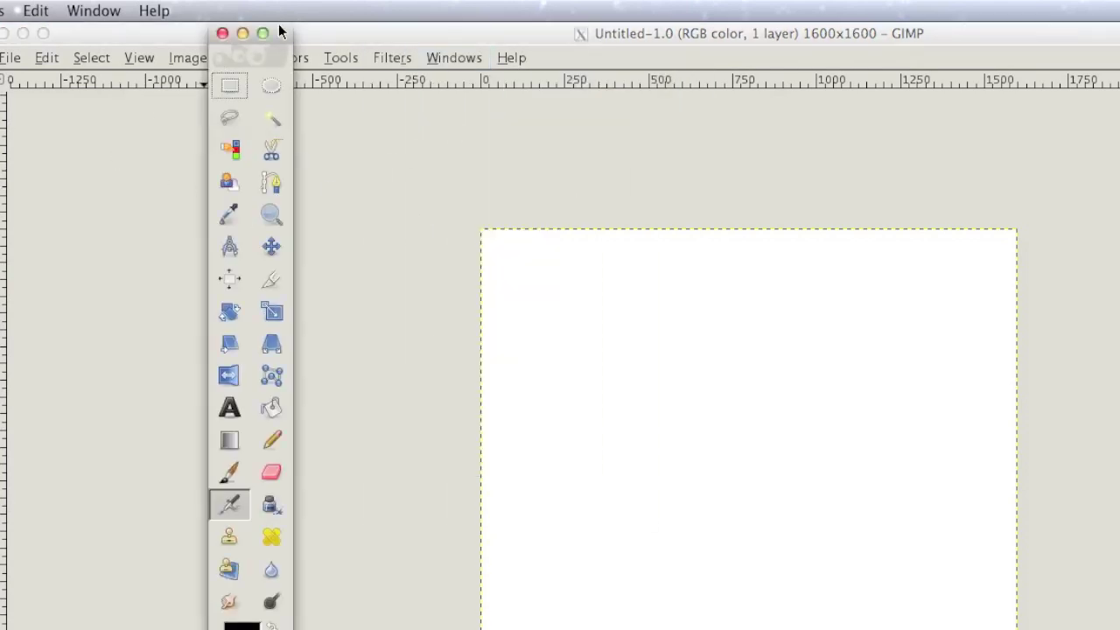
{"action": "left_click_drag", "start_coordinate": [279, 32], "coordinate": [0, 34]}
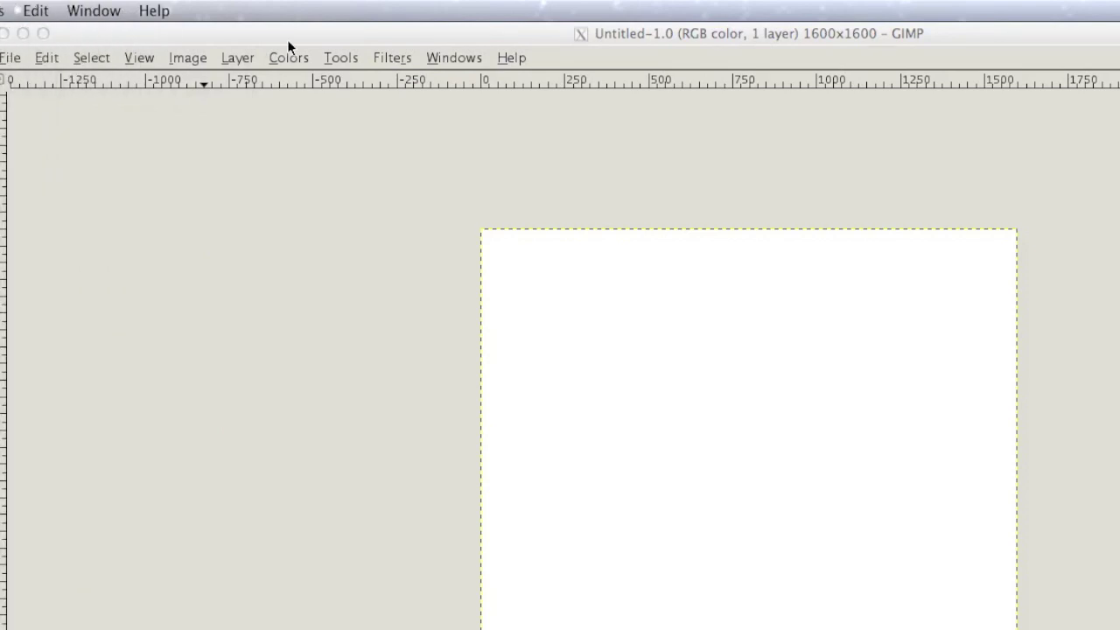
Reopen the Layers panel from Windows > Dockable Dialogs
{"action": "left_click", "coordinate": [442, 56]}
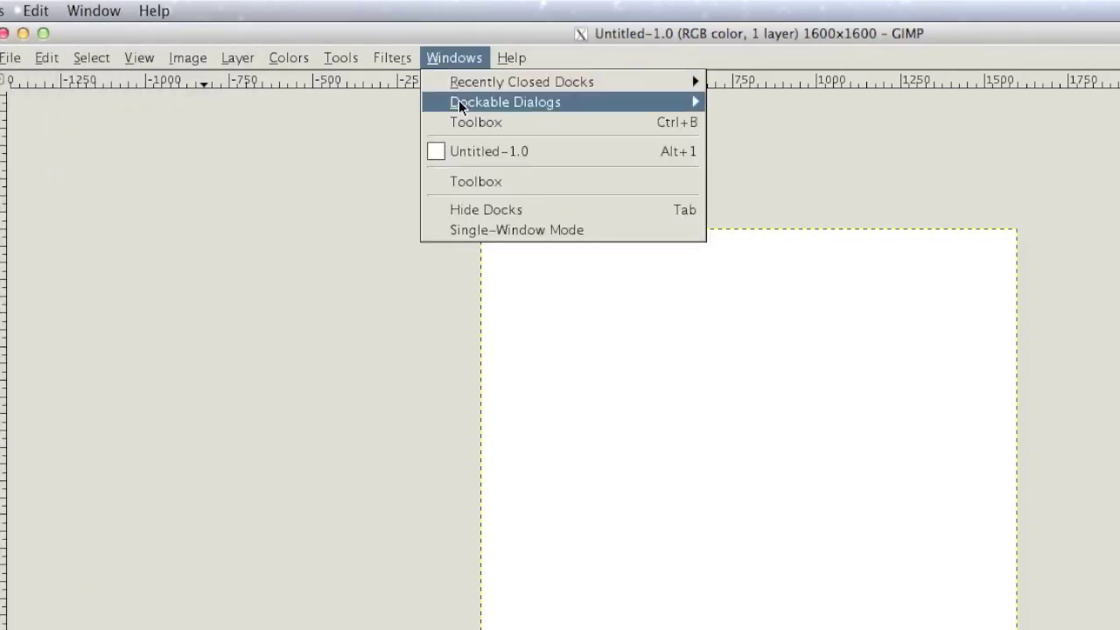
{"action": "mouse_move", "coordinate": [458, 102]}
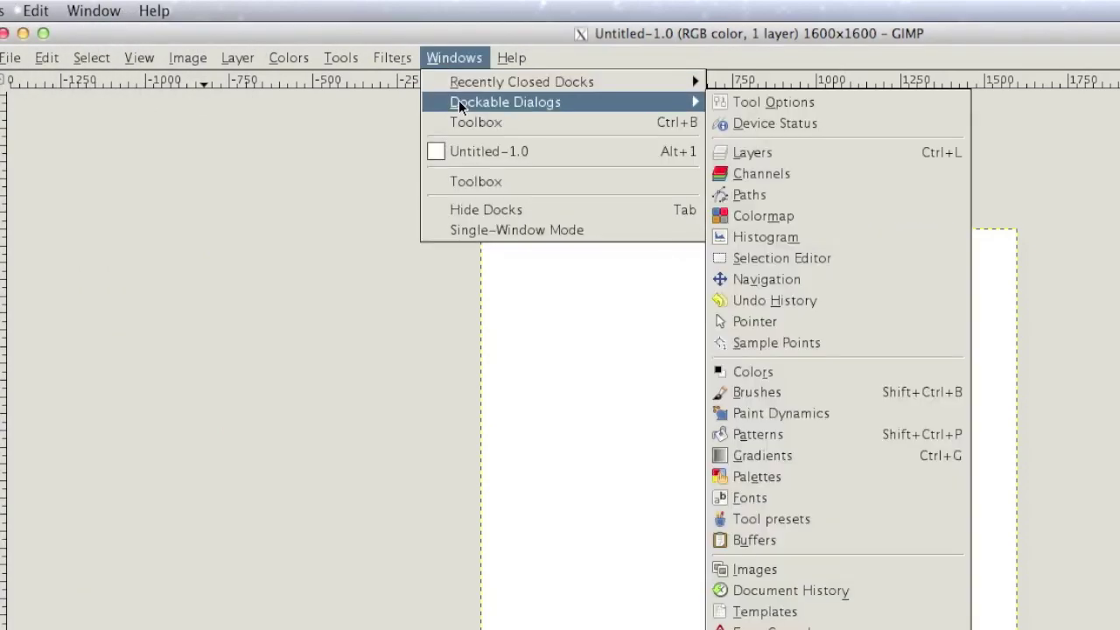
{"action": "left_click", "coordinate": [750, 152]}
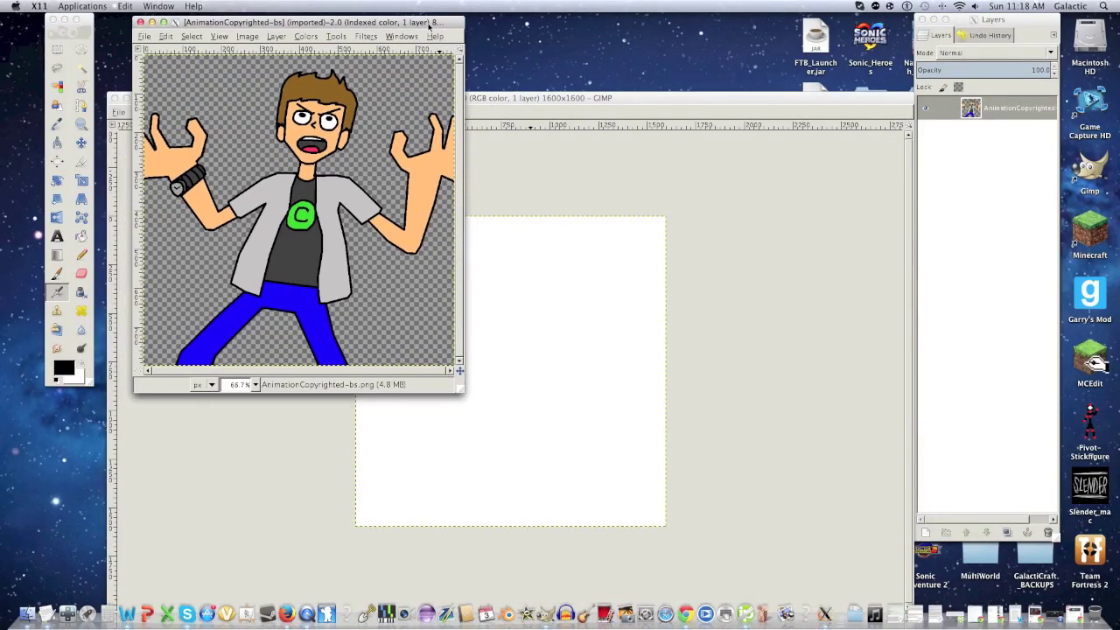
Enlarge the image window and set the Paintbrush to a hard-edged brush at size 5
{"action": "left_click_drag", "start_coordinate": [493, 388], "coordinate": [586, 399]}
{"action": "double_click", "coordinate": [56, 274]}
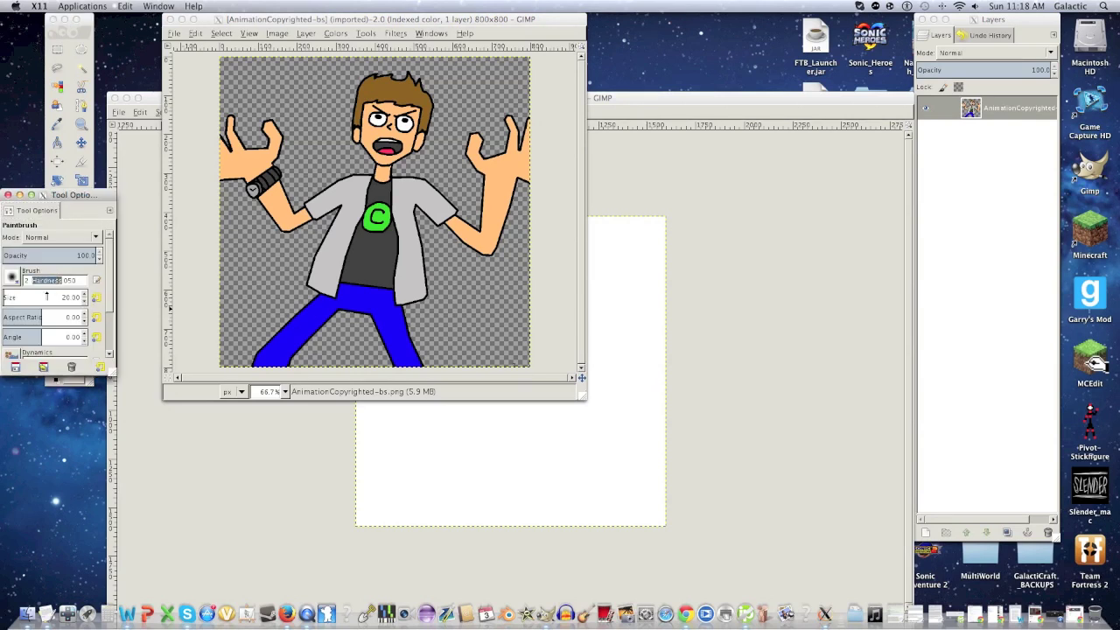
{"action": "left_click", "coordinate": [12, 278]}
{"action": "left_click", "coordinate": [43, 312]}
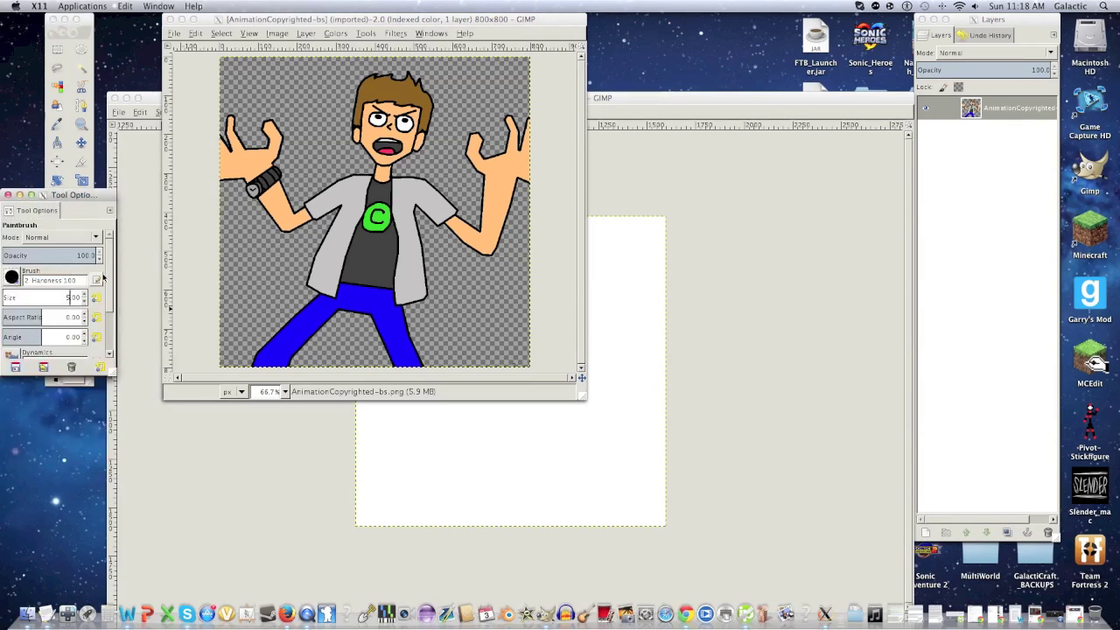
{"action": "scroll", "coordinate": [53, 289], "scroll_direction": "down", "scroll_amount": 3}
Choose a brush dynamics preset and paint a black test scribble over the character's head
{"action": "left_click", "coordinate": [12, 302]}
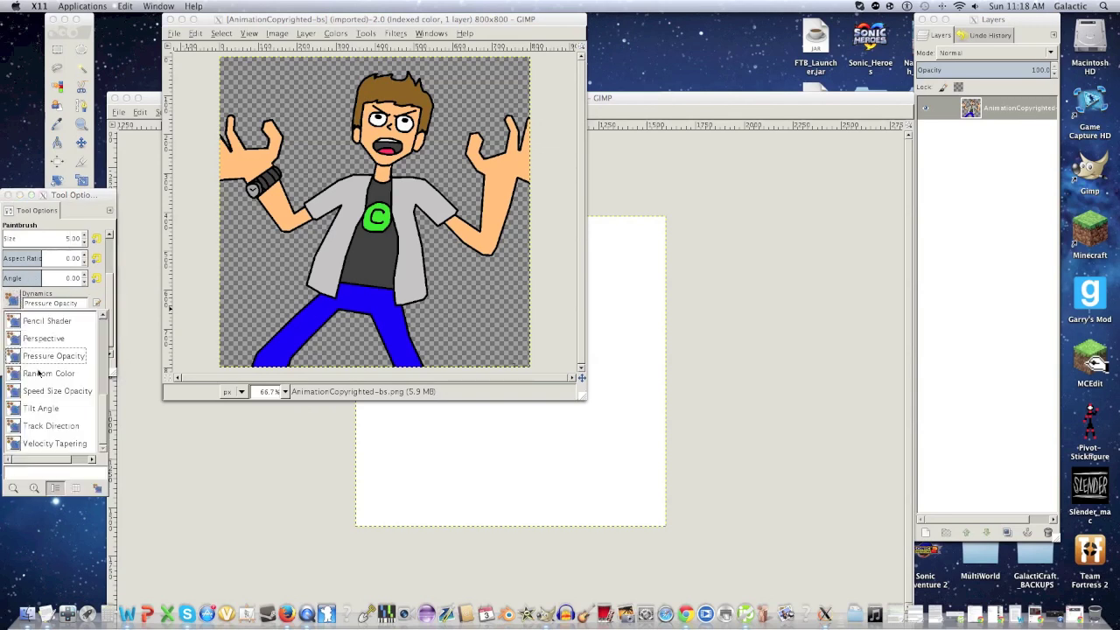
{"action": "scroll", "coordinate": [90, 350], "scroll_direction": "up", "scroll_amount": 5}
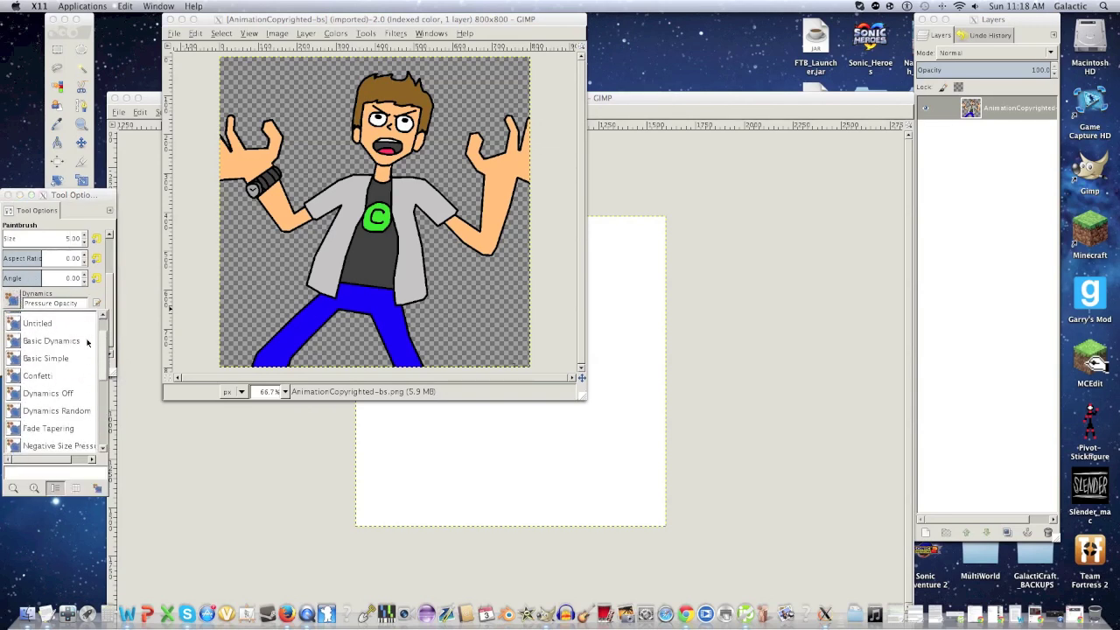
{"action": "left_click", "coordinate": [88, 343]}
{"action": "left_click", "coordinate": [7, 194]}
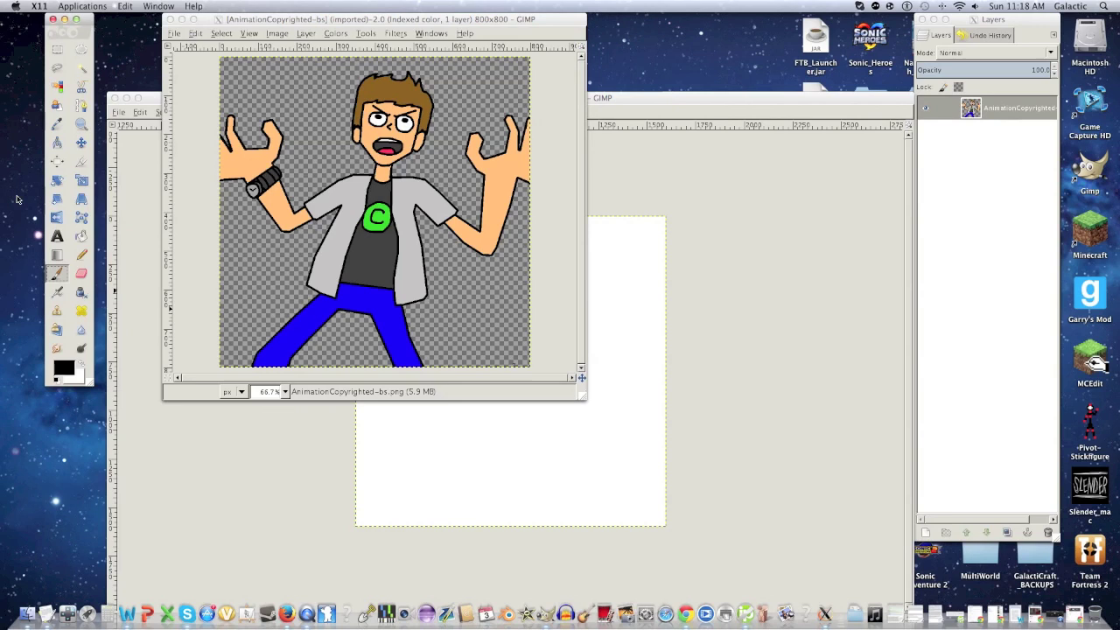
{"action": "mouse_move", "coordinate": [280, 68]}
{"action": "left_mouse_down"}
{"action": "mouse_move", "coordinate": [371, 115]}
{"action": "mouse_move", "coordinate": [417, 118]}
{"action": "mouse_move", "coordinate": [290, 166]}
{"action": "left_mouse_up"}
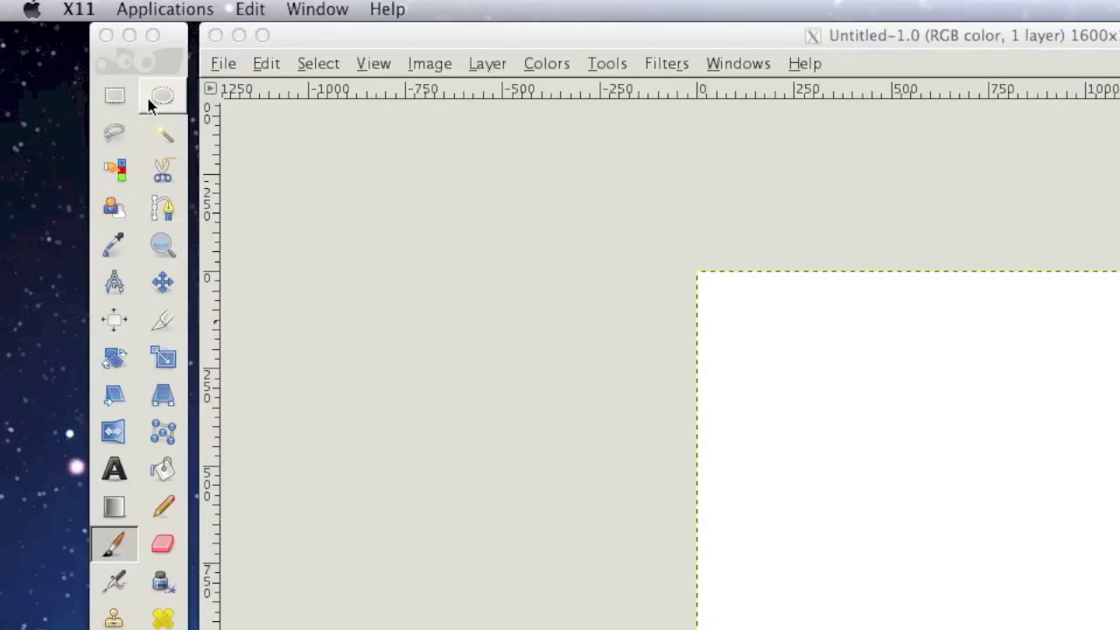
Ellipse-select the whole canvas, shrink the selection 100 px, then border it 50 px
{"action": "left_click", "coordinate": [81, 49]}
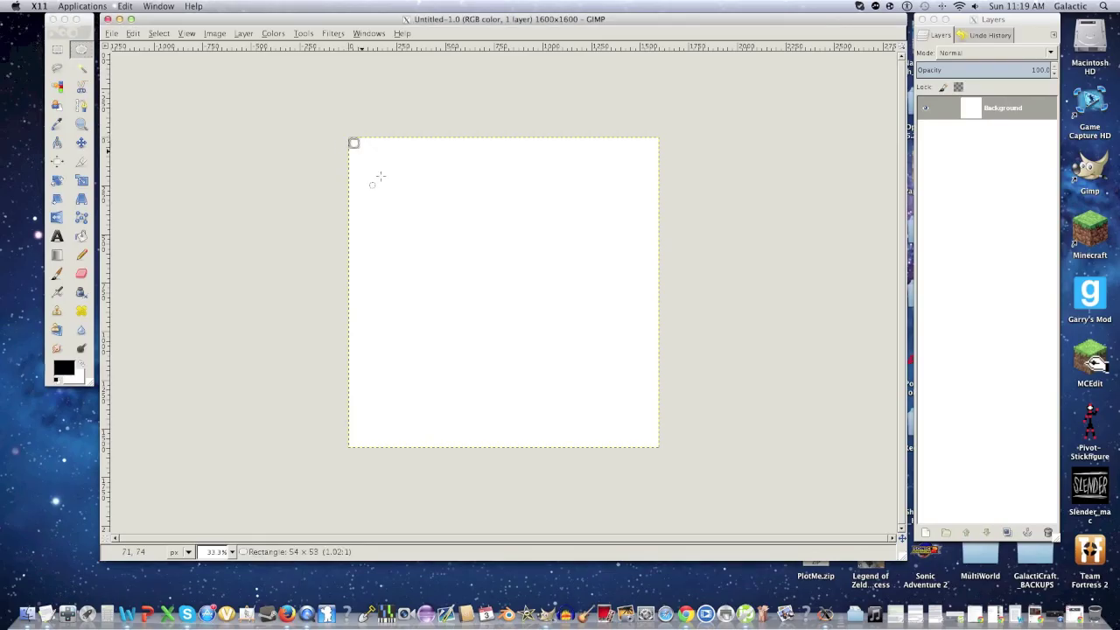
{"action": "left_click_drag", "start_coordinate": [698, 276], "coordinate": [1119, 629]}
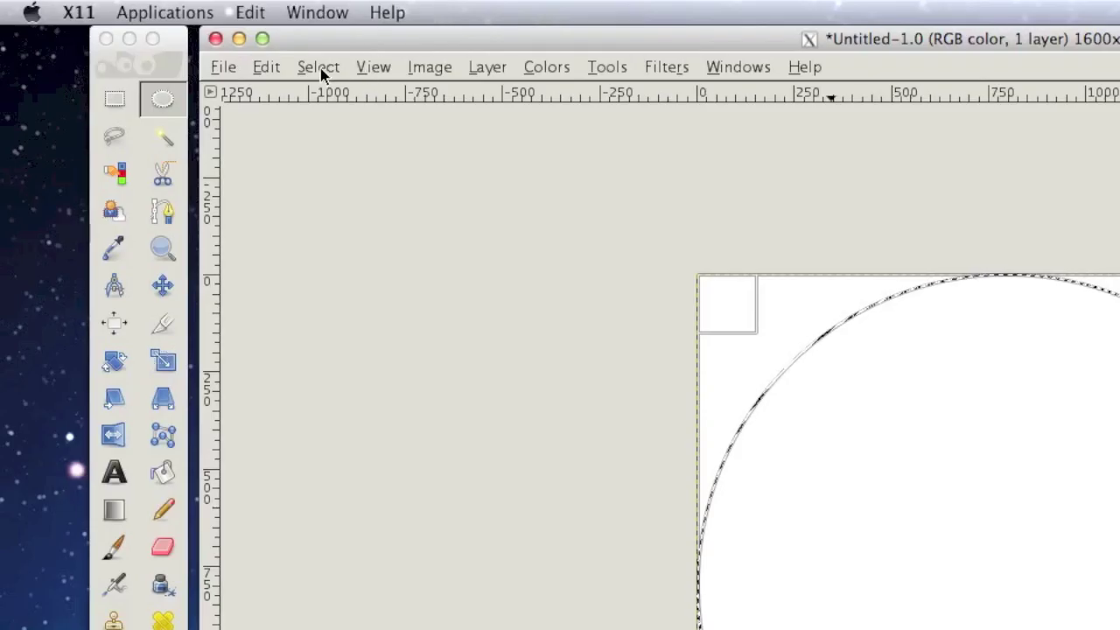
{"action": "left_click", "coordinate": [157, 35]}
{"action": "left_click", "coordinate": [348, 322]}
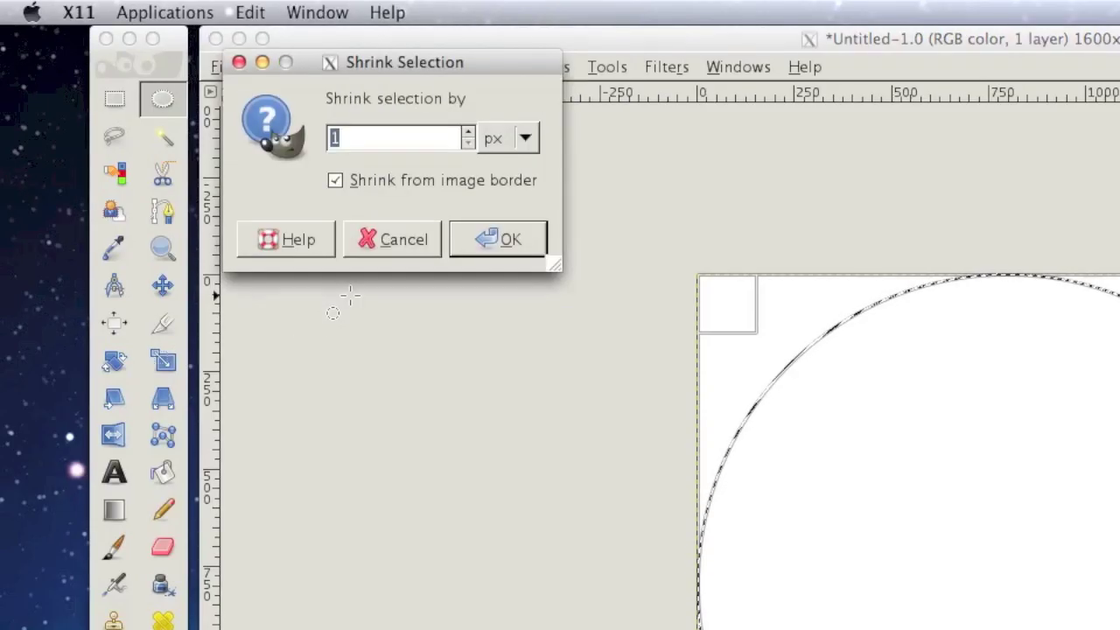
{"action": "type", "text": "100"}
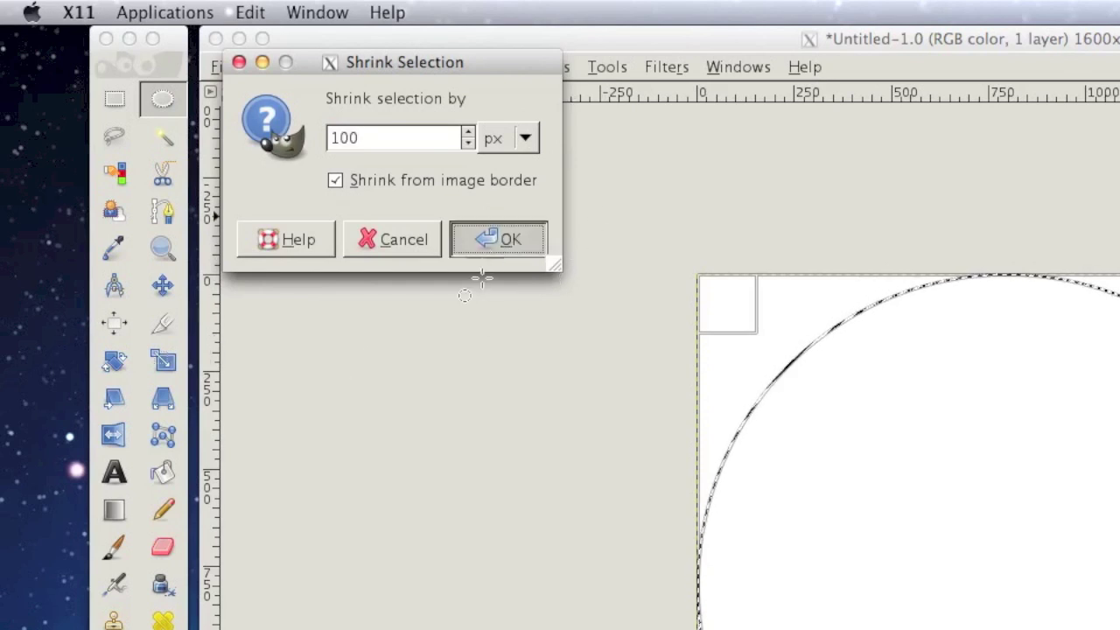
{"action": "key", "text": "Return"}
{"action": "left_click", "coordinate": [318, 66]}
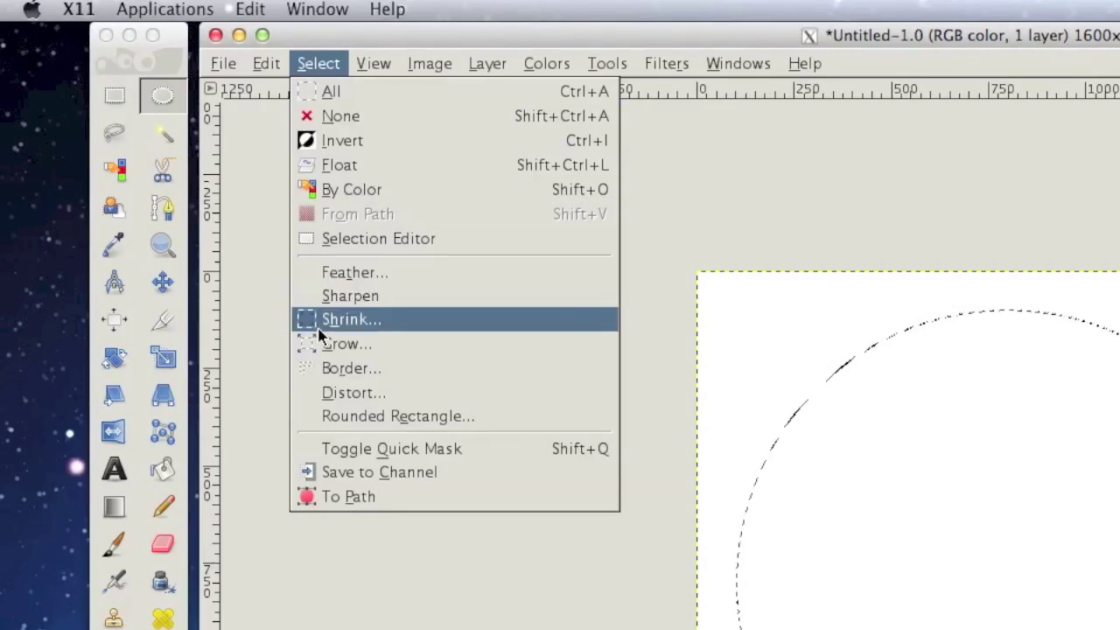
{"action": "left_click", "coordinate": [306, 368]}
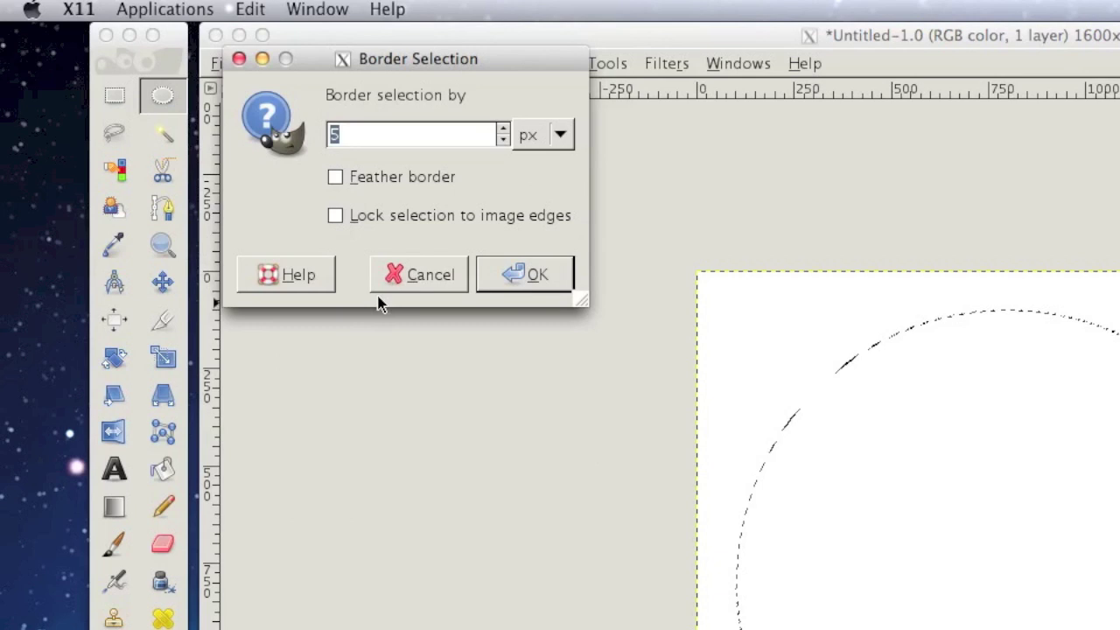
{"action": "type", "text": "50"}
{"action": "left_click", "coordinate": [523, 275]}
Set the Blend tool's gradient shape to Bi-linear
{"action": "double_click", "coordinate": [114, 506]}
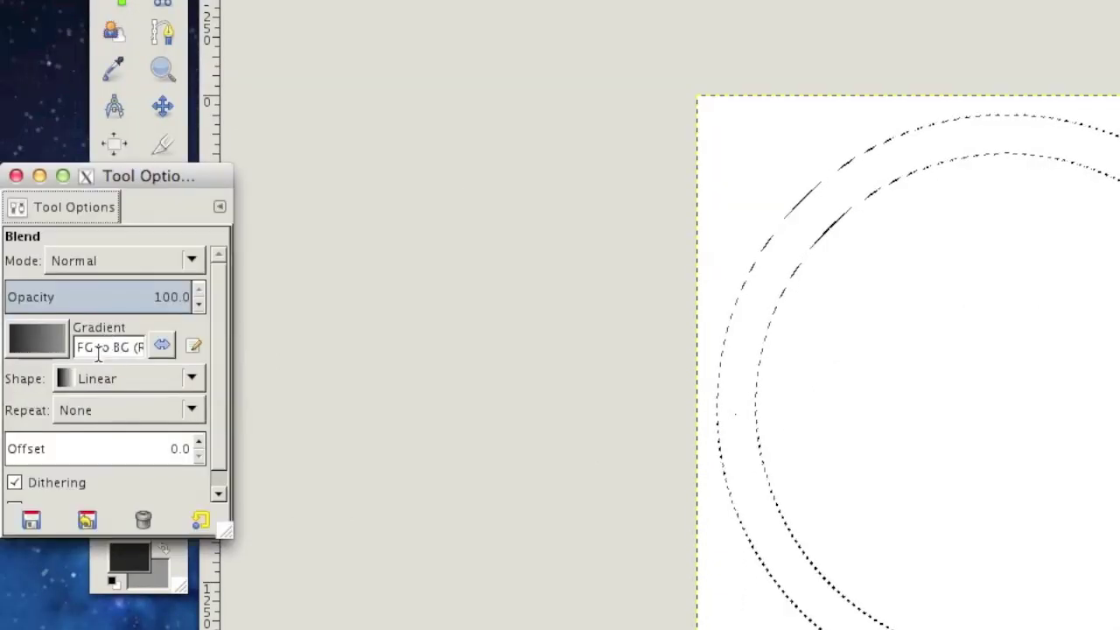
{"action": "left_click", "coordinate": [79, 378]}
{"action": "left_click", "coordinate": [86, 405]}
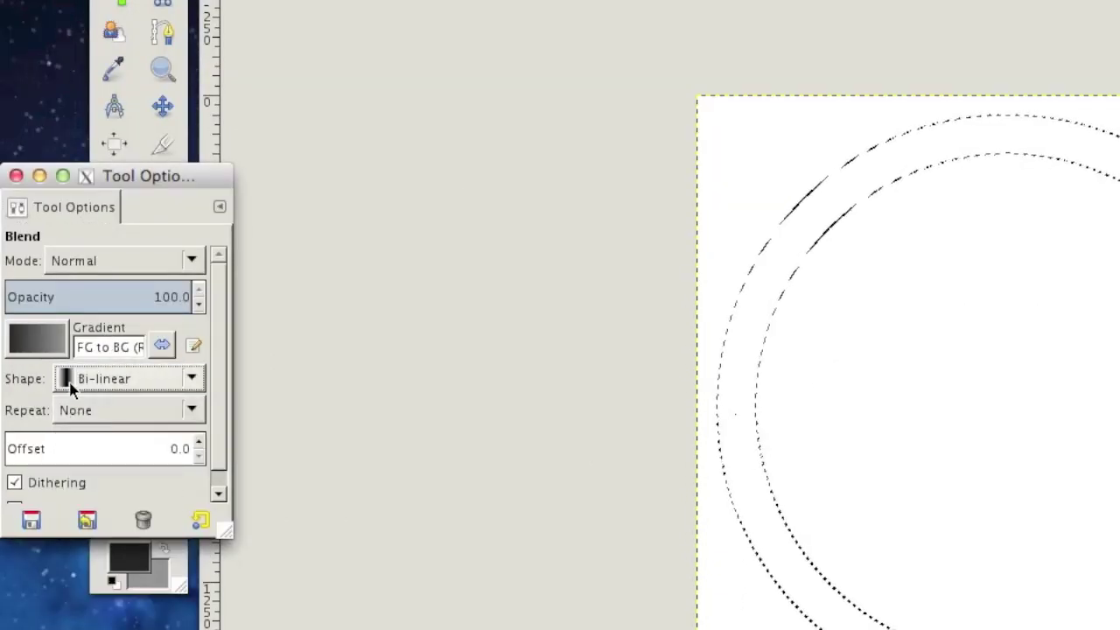
{"action": "left_click", "coordinate": [16, 175]}
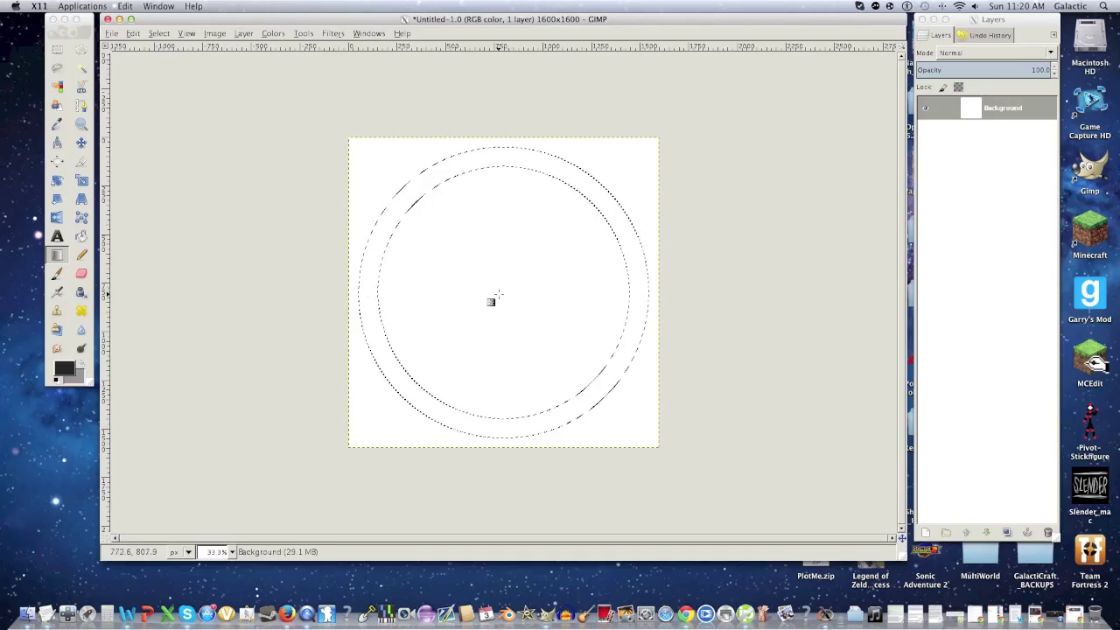
Drag the bi-linear gradient from the canvas centre outward to shade the ring grey
{"action": "left_click_drag", "start_coordinate": [507, 289], "coordinate": [289, 96]}
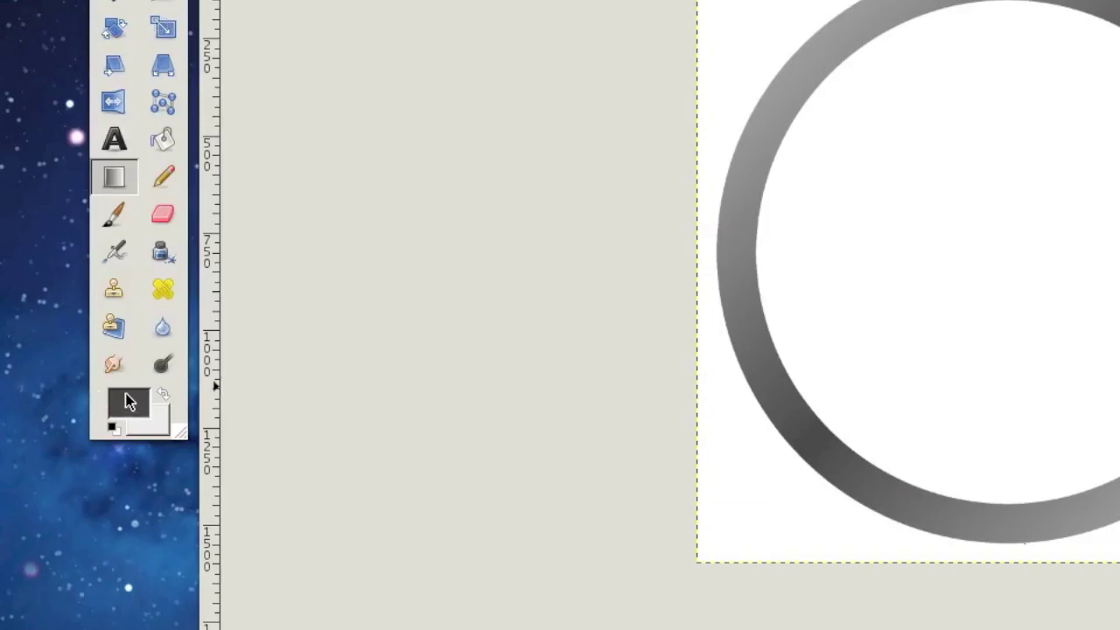
Set the foreground colour to green and bucket-fill the inner circle
{"action": "left_click", "coordinate": [65, 367]}
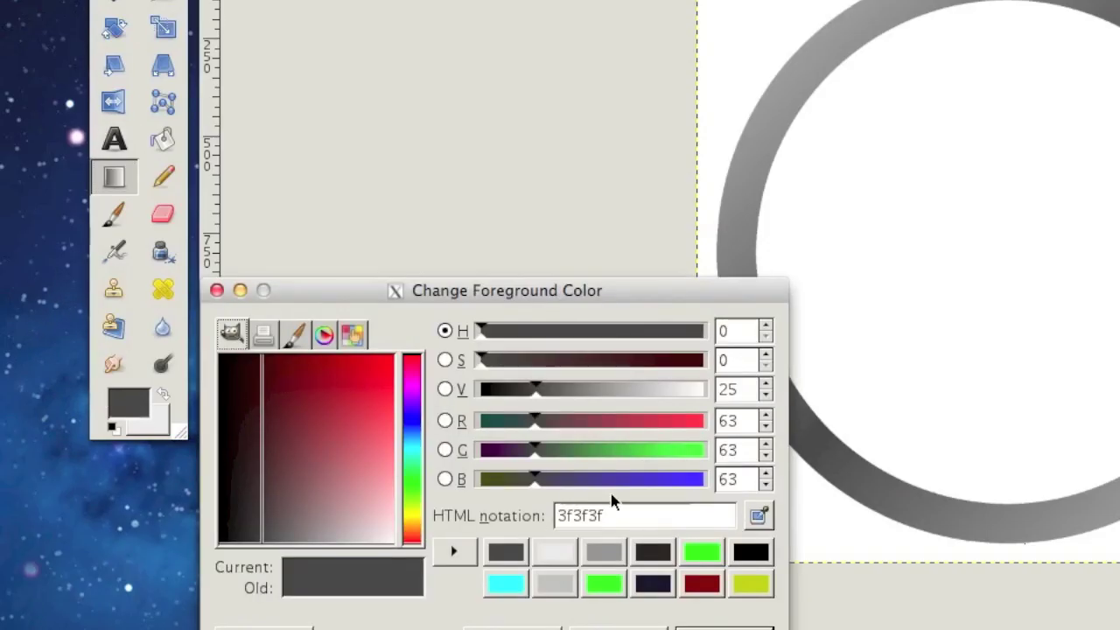
{"action": "left_click", "coordinate": [352, 441]}
{"action": "left_click", "coordinate": [162, 139]}
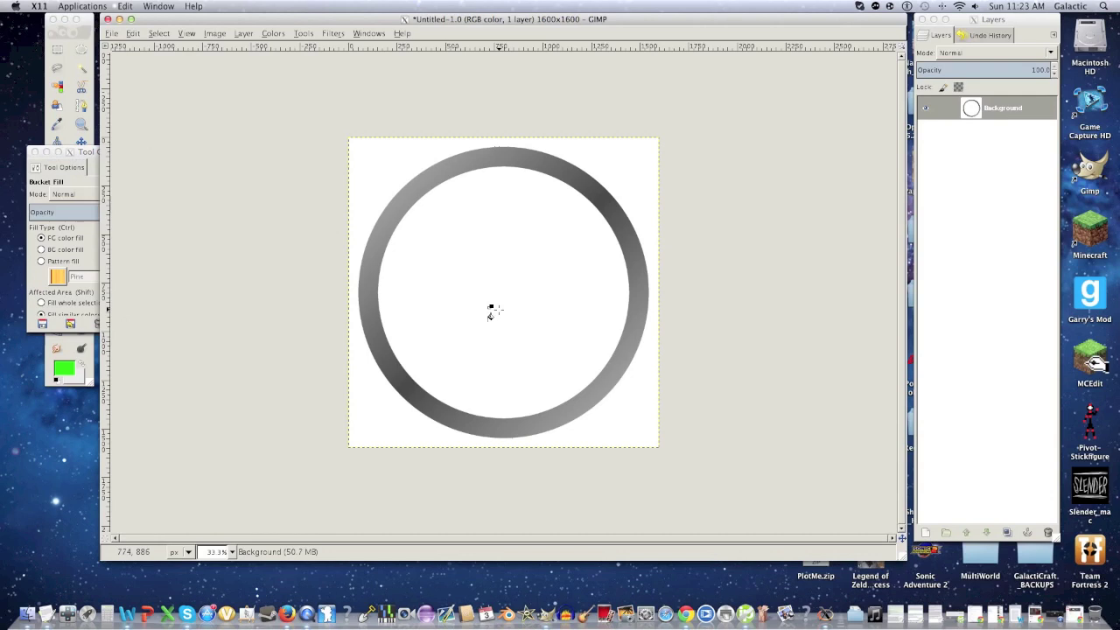
{"action": "left_click", "coordinate": [411, 350]}
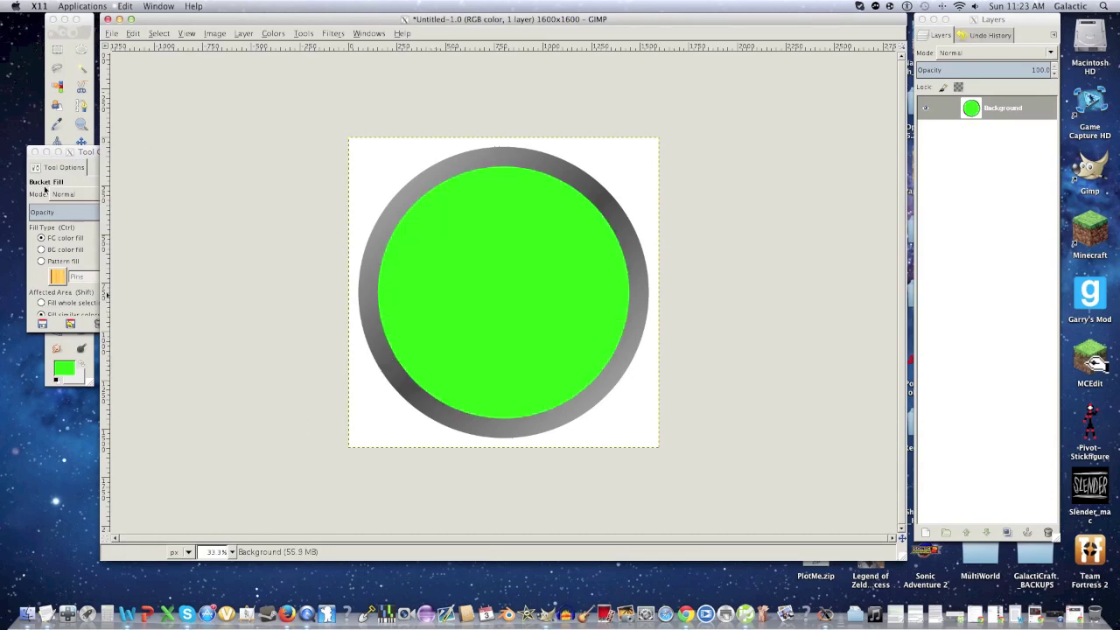
{"action": "left_click", "coordinate": [35, 153]}
Select the disc by colour, set background to 1fff1f, and drag a radial gradient outward
{"action": "left_click", "coordinate": [57, 86]}
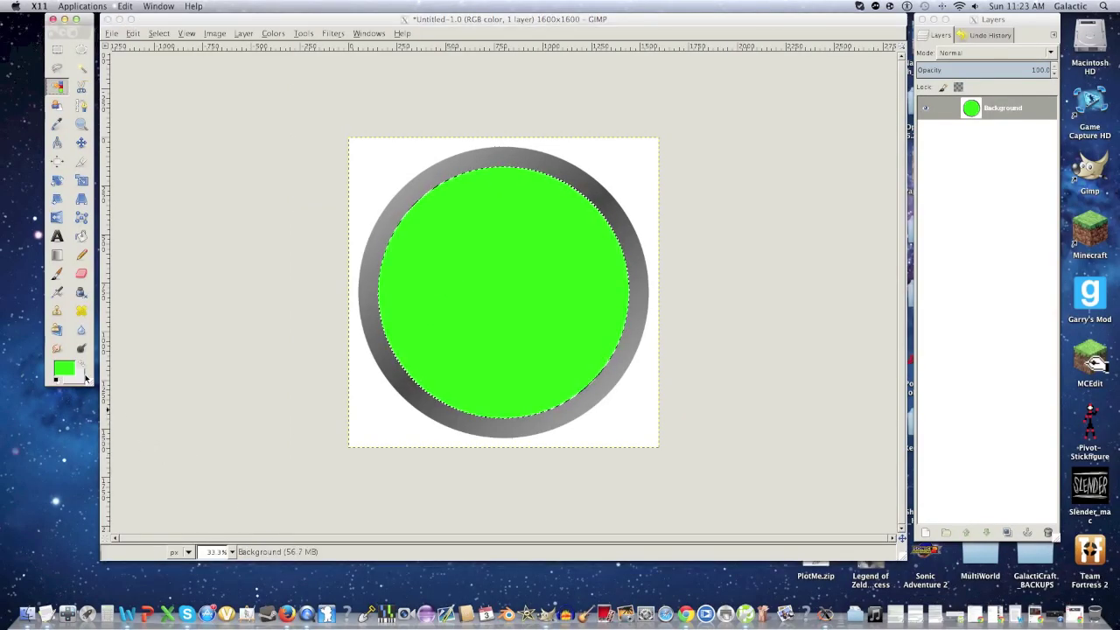
{"action": "left_click", "coordinate": [252, 442]}
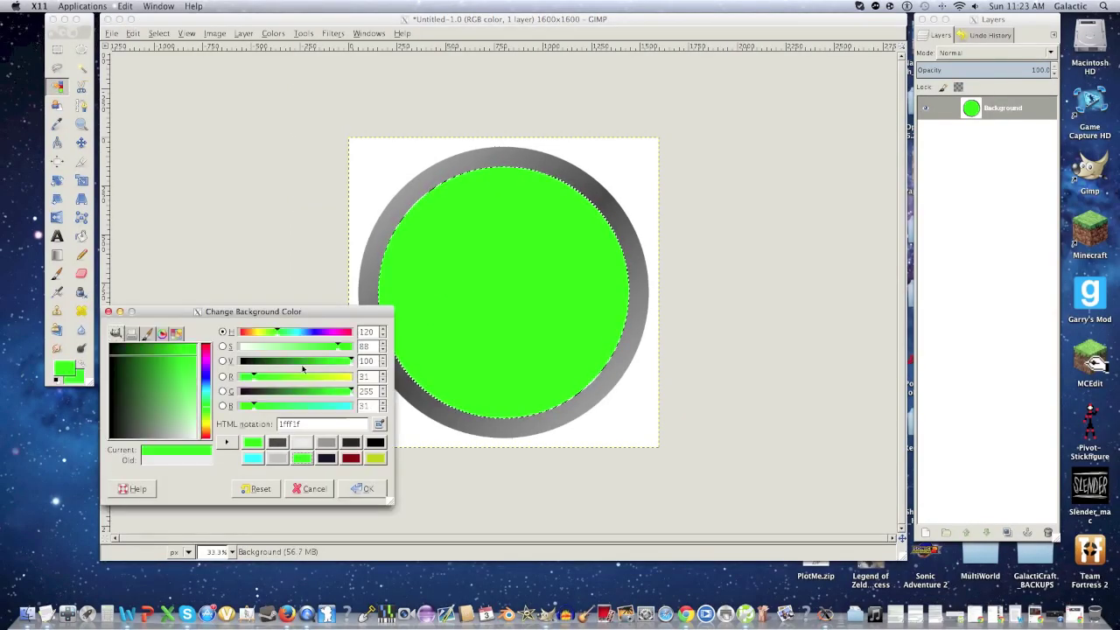
{"action": "left_click", "coordinate": [362, 488]}
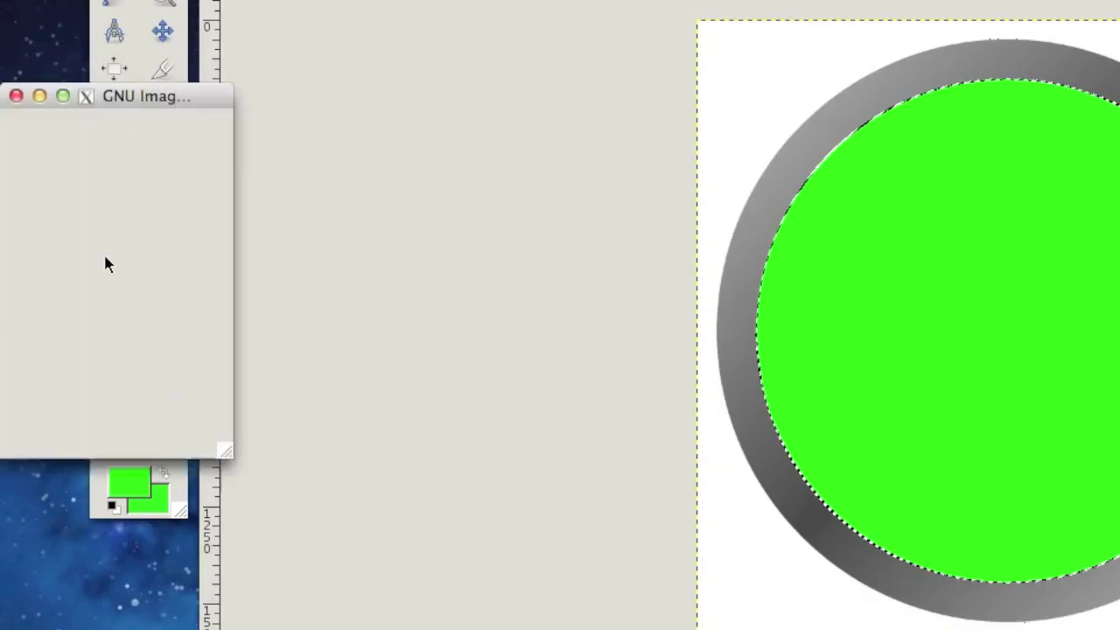
{"action": "left_click", "coordinate": [149, 297]}
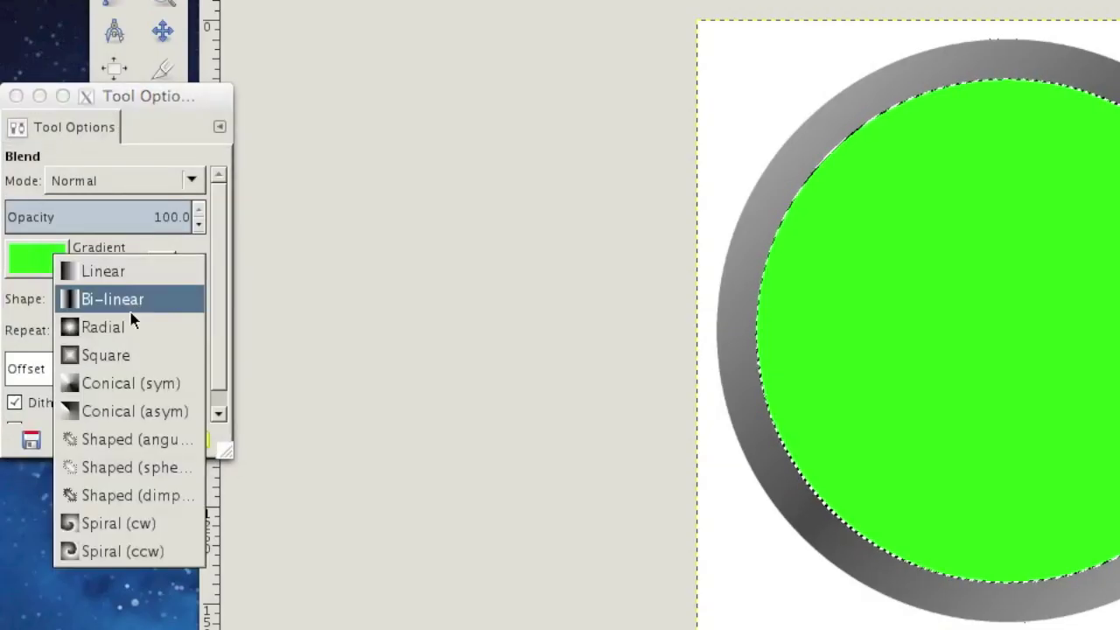
{"action": "left_click", "coordinate": [127, 326]}
{"action": "left_click", "coordinate": [16, 96]}
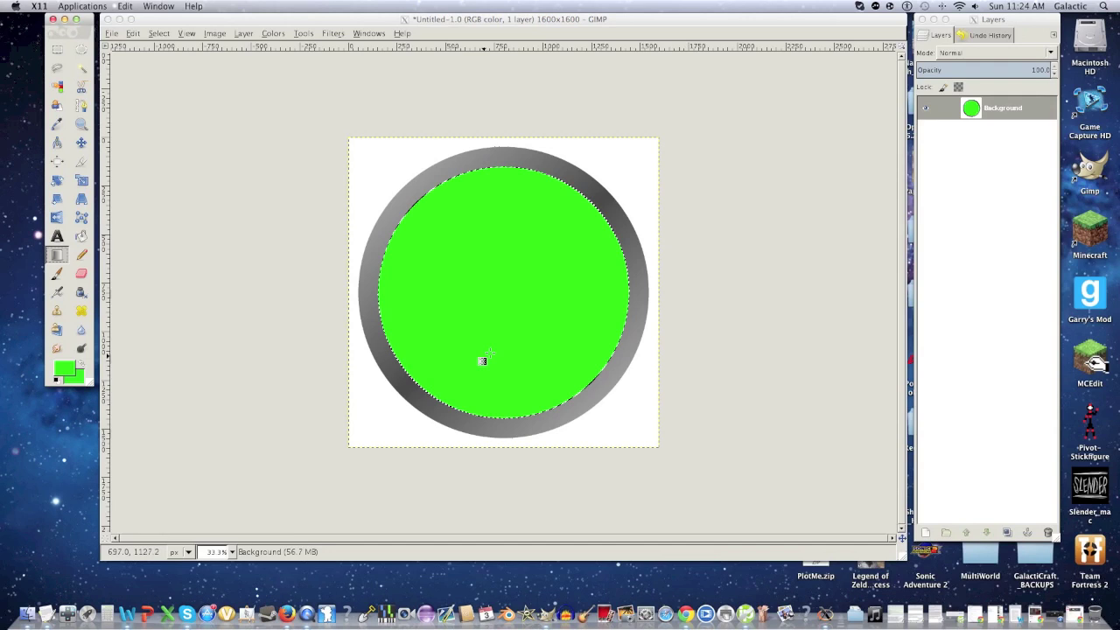
{"action": "left_click_drag", "start_coordinate": [499, 295], "coordinate": [705, 510]}
Draw a text box over the circle, enable Use editor, and set the font size to 500
{"action": "left_click", "coordinate": [104, 378]}
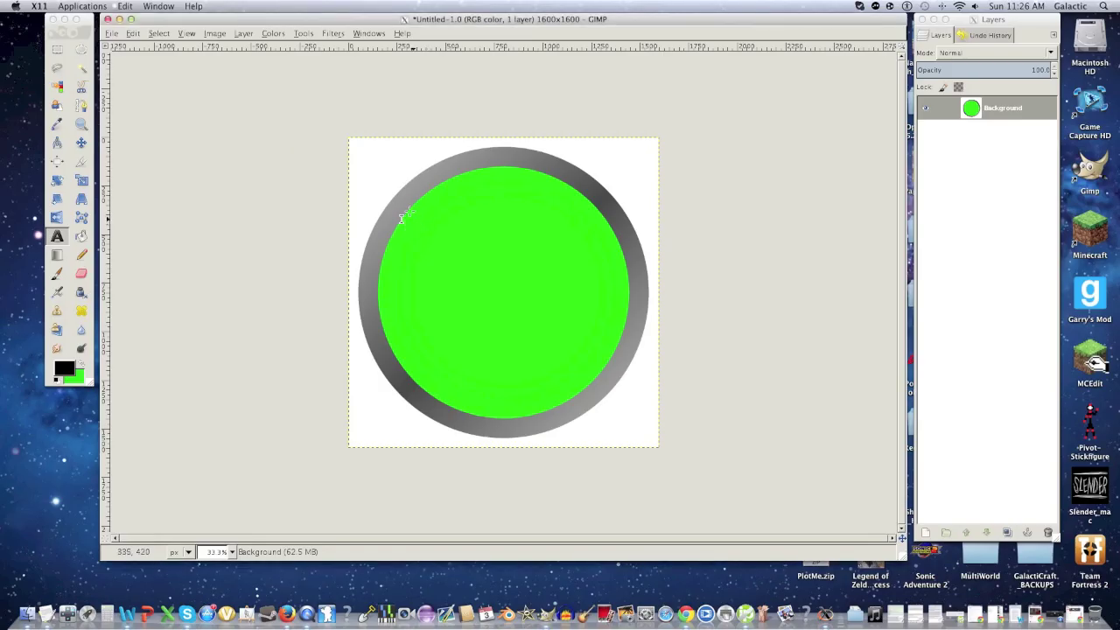
{"action": "left_click_drag", "start_coordinate": [406, 212], "coordinate": [625, 356]}
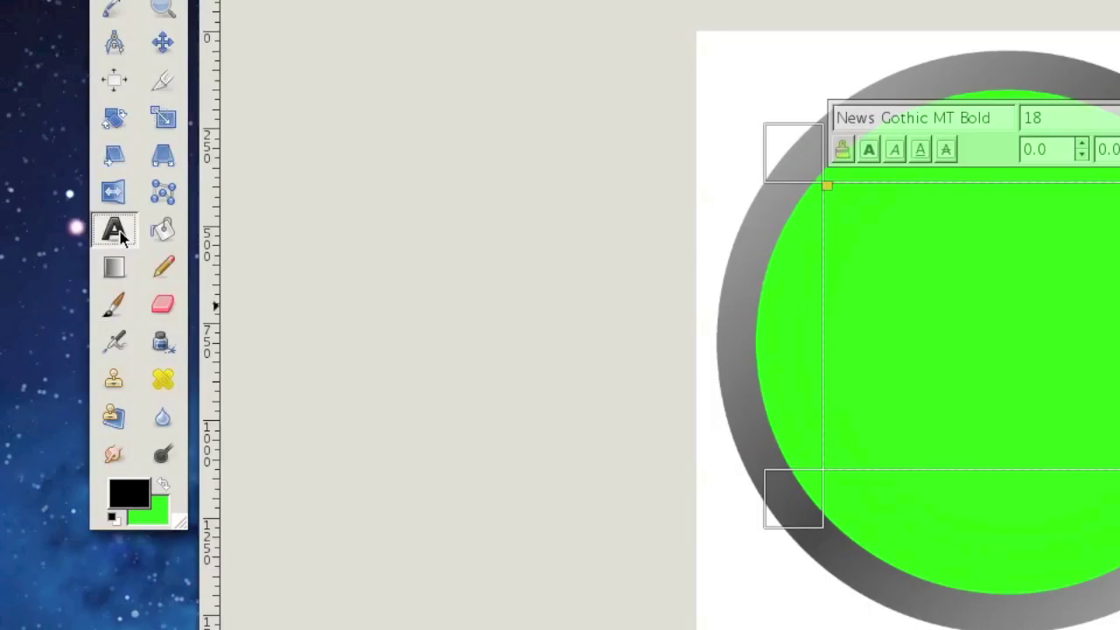
{"action": "double_click", "coordinate": [116, 231]}
{"action": "left_click", "coordinate": [371, 218]}
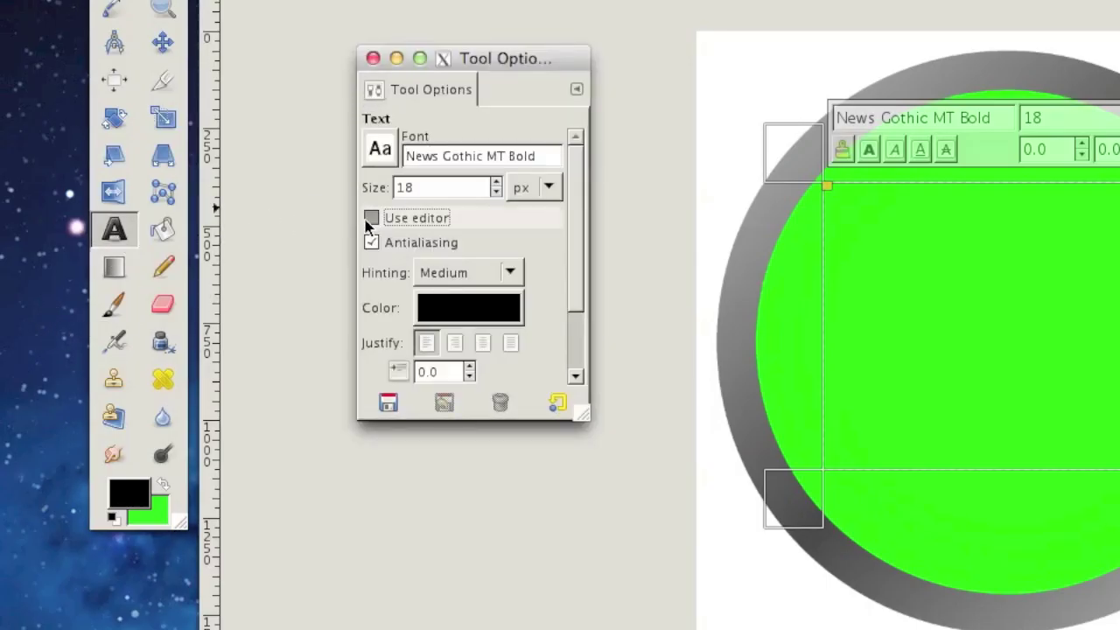
{"action": "key", "text": "BackSpace"}
{"action": "key", "text": "BackSpace"}
{"action": "type", "text": "500"}
{"action": "key", "text": "Return"}
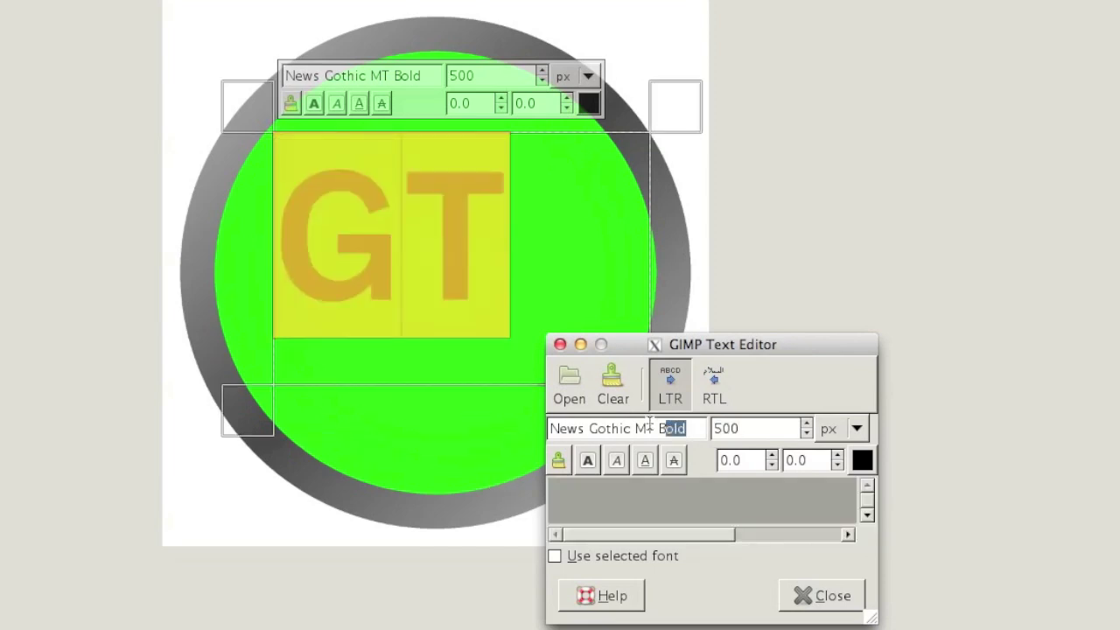
Search the font list and choose Adobe Gothic Std Bold
{"action": "left_click", "coordinate": [560, 429]}
{"action": "type", "text": "s"}
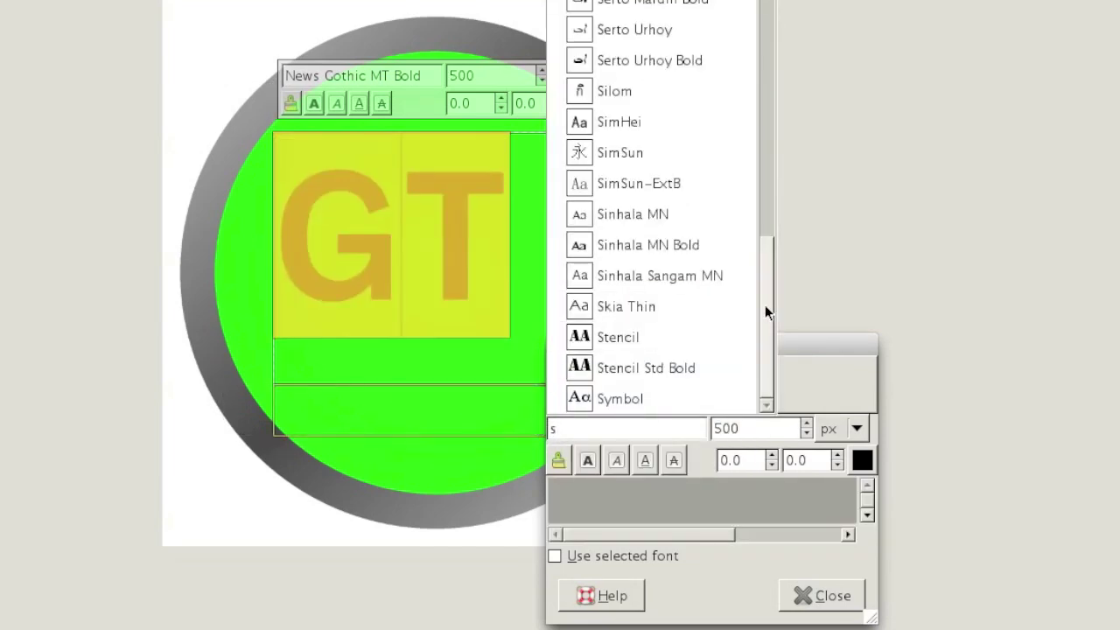
{"action": "left_click_drag", "start_coordinate": [765, 304], "coordinate": [751, 10]}
{"action": "key", "text": "BackSpace"}
{"action": "type", "text": "a"}
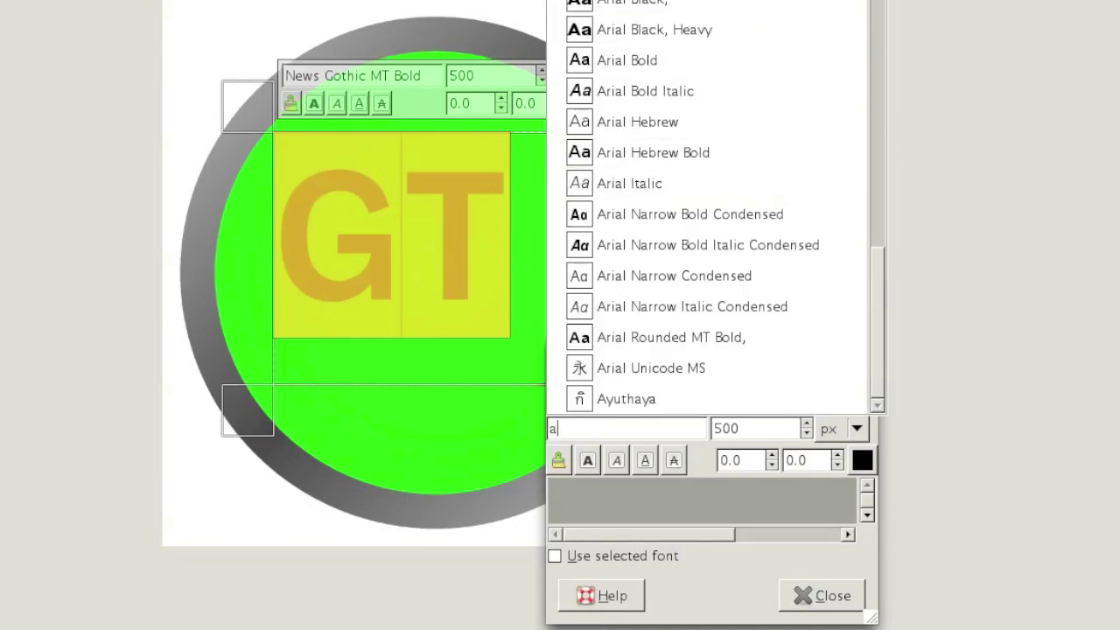
{"action": "scroll", "coordinate": [864, 133], "scroll_direction": "up", "scroll_amount": 3}
{"action": "scroll", "coordinate": [864, 134], "scroll_direction": "up", "scroll_amount": 5}
{"action": "left_click", "coordinate": [738, 267]}
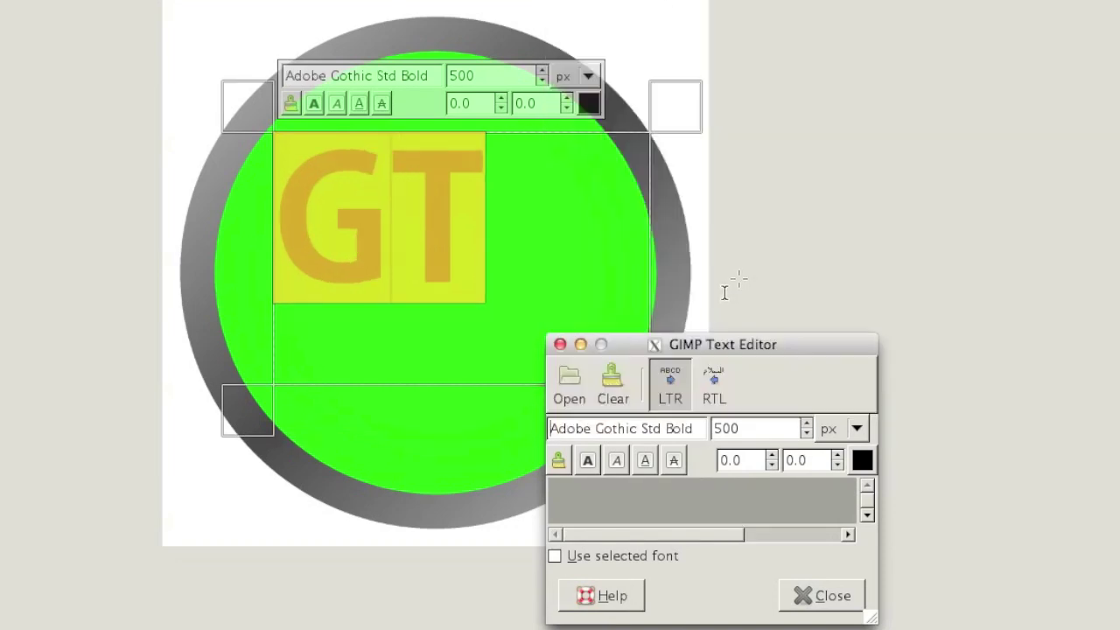
Trim the font name's weight part and set the GT text size to 800 px
{"action": "left_click_drag", "start_coordinate": [693, 428], "coordinate": [665, 429]}
{"action": "key", "text": "BackSpace"}
{"action": "key", "text": "BackSpace"}
{"action": "key", "text": "BackSpace"}
{"action": "key", "text": "BackSpace"}
{"action": "key", "text": "Tab"}
{"action": "type", "text": "800"}
{"action": "key", "text": "Return"}
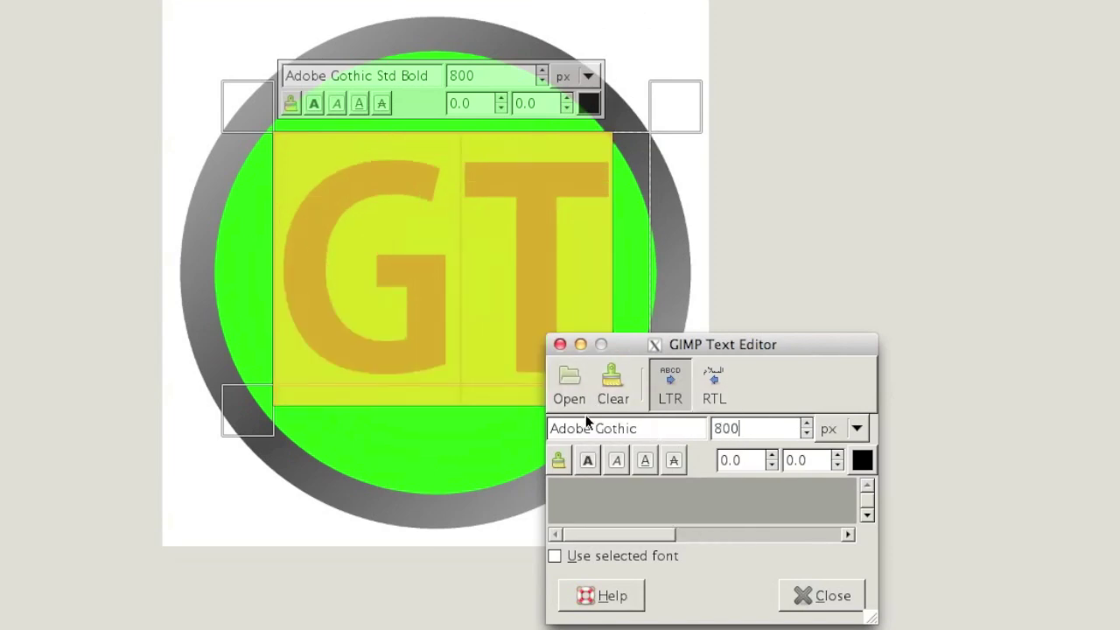
{"action": "key", "text": "Escape"}
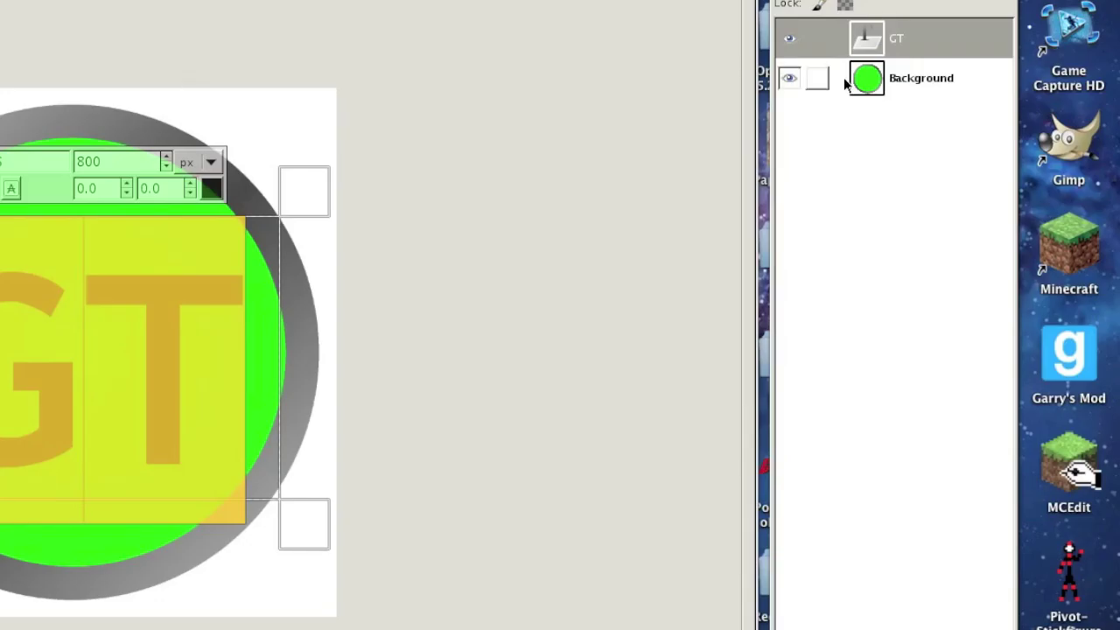
Crop the GT layer to its letters using Alpha to Selection and Crop to Selection
{"action": "right_click", "coordinate": [880, 42]}
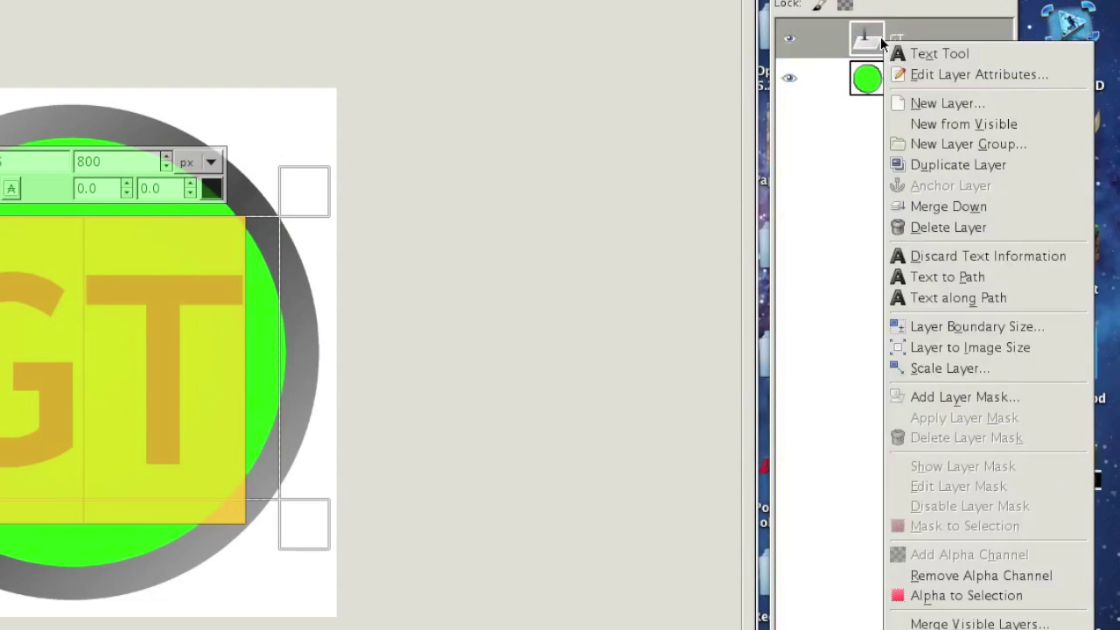
{"action": "left_click", "coordinate": [931, 596]}
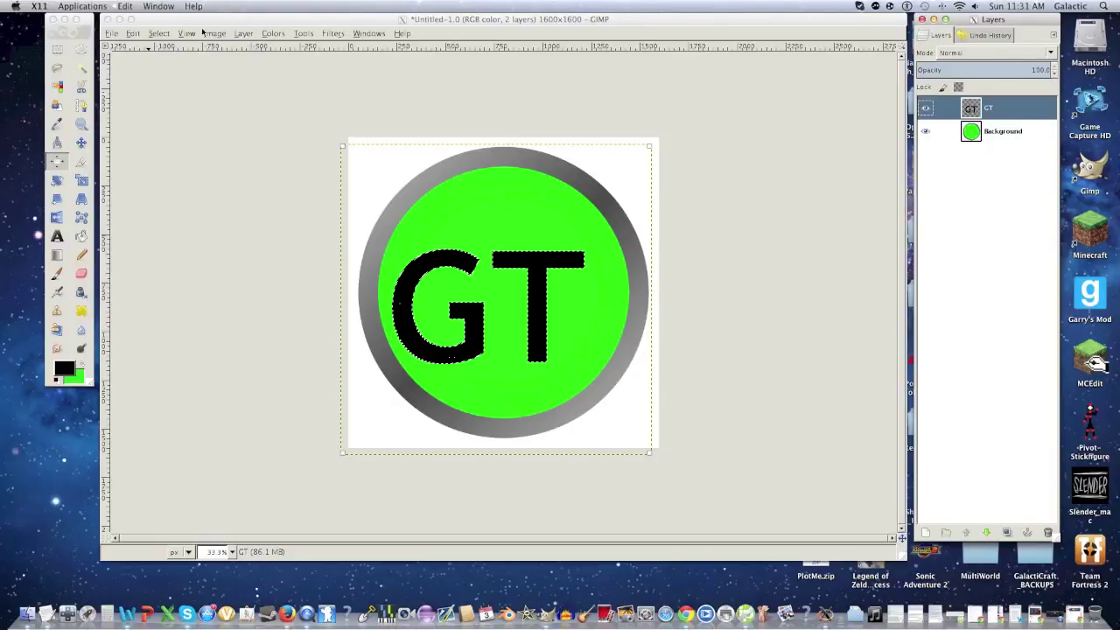
{"action": "left_click", "coordinate": [178, 33]}
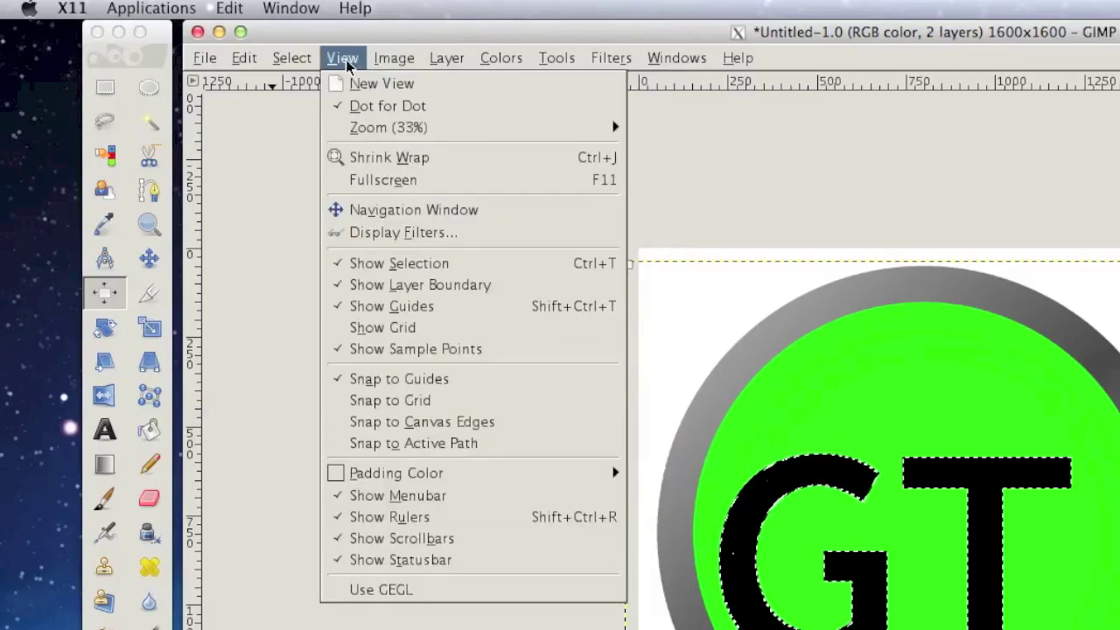
{"action": "mouse_move", "coordinate": [453, 60]}
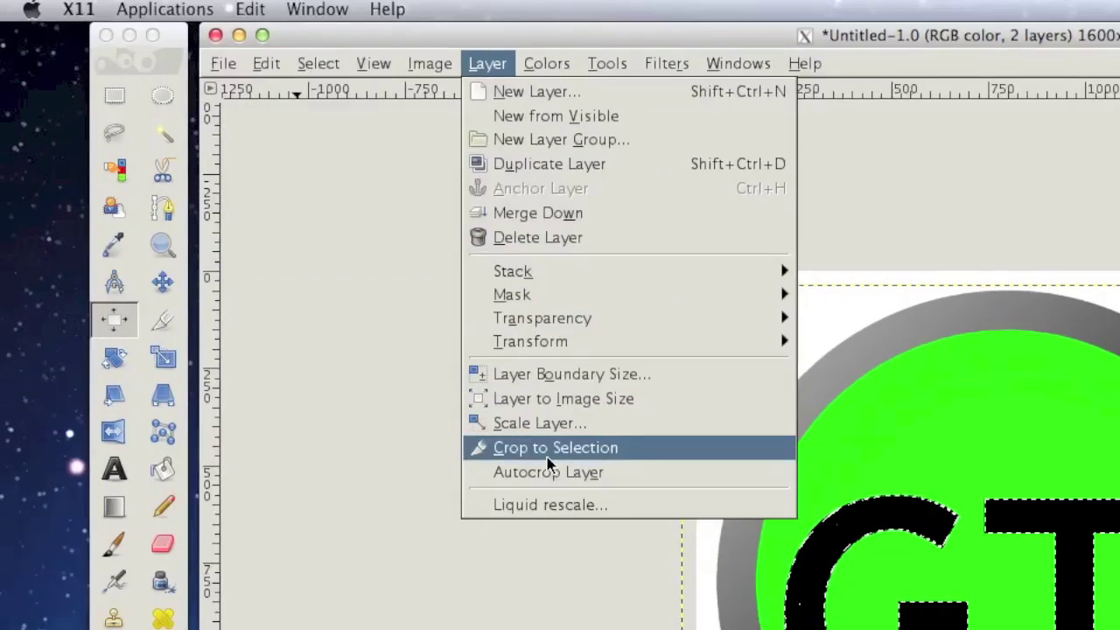
{"action": "left_click", "coordinate": [502, 415]}
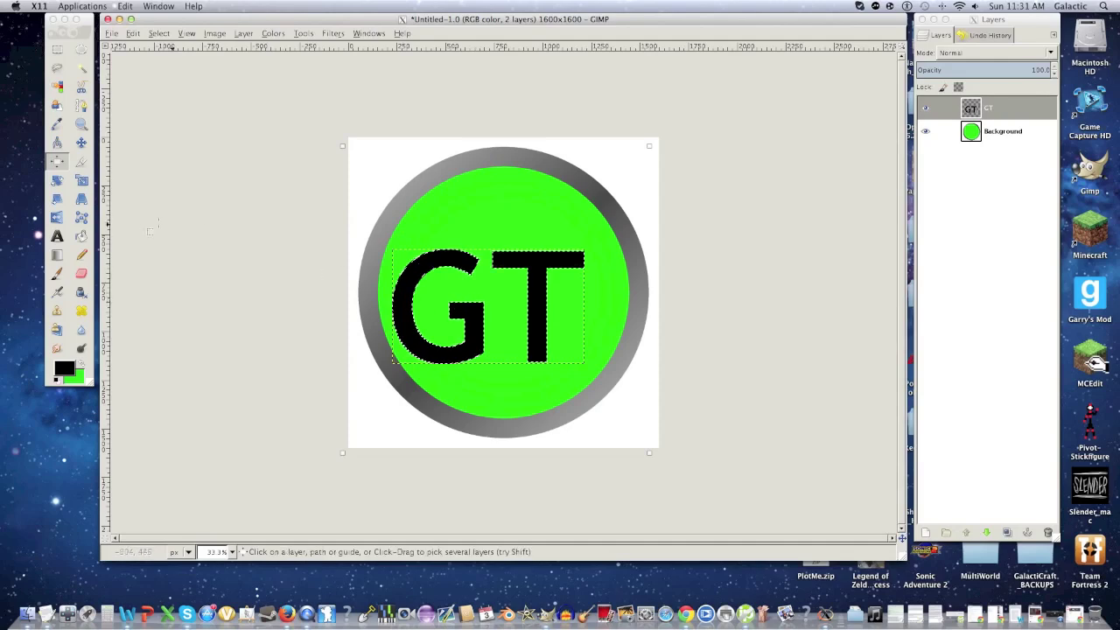
Align the GT lettering to centre and middle relative to the first item, then deselect
{"action": "double_click", "coordinate": [54, 217]}
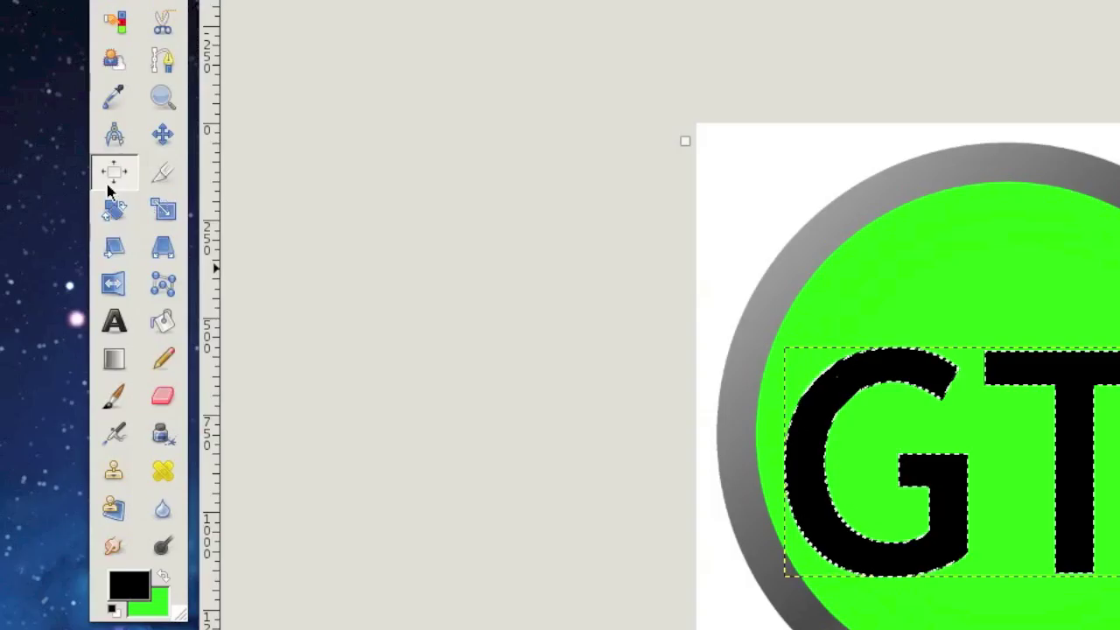
{"action": "left_click", "coordinate": [113, 147]}
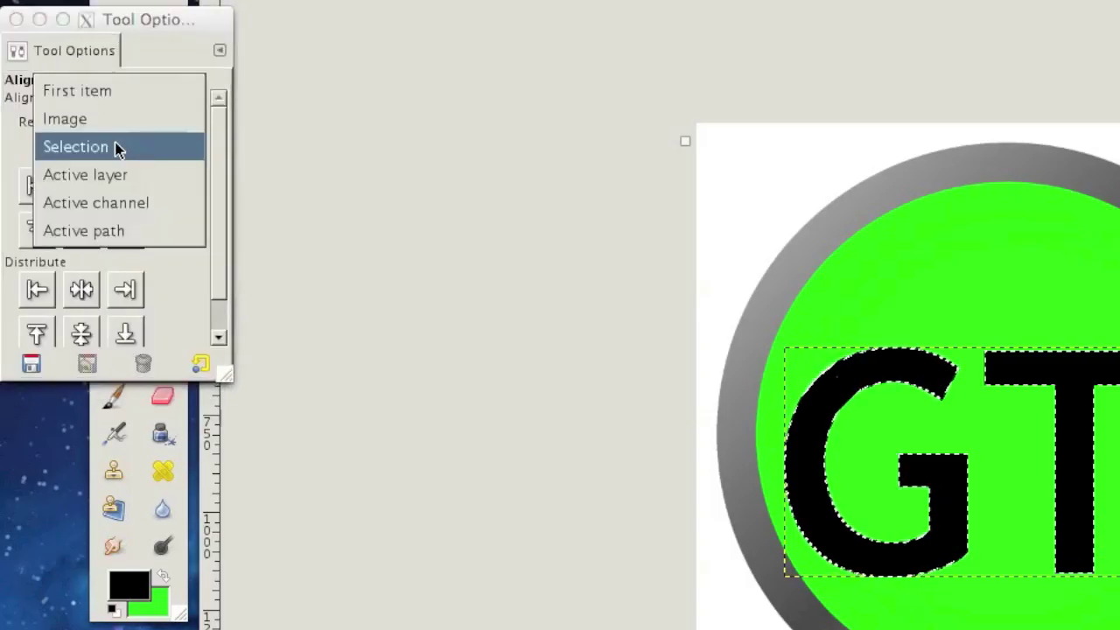
{"action": "left_click", "coordinate": [110, 94]}
{"action": "left_click", "coordinate": [84, 188]}
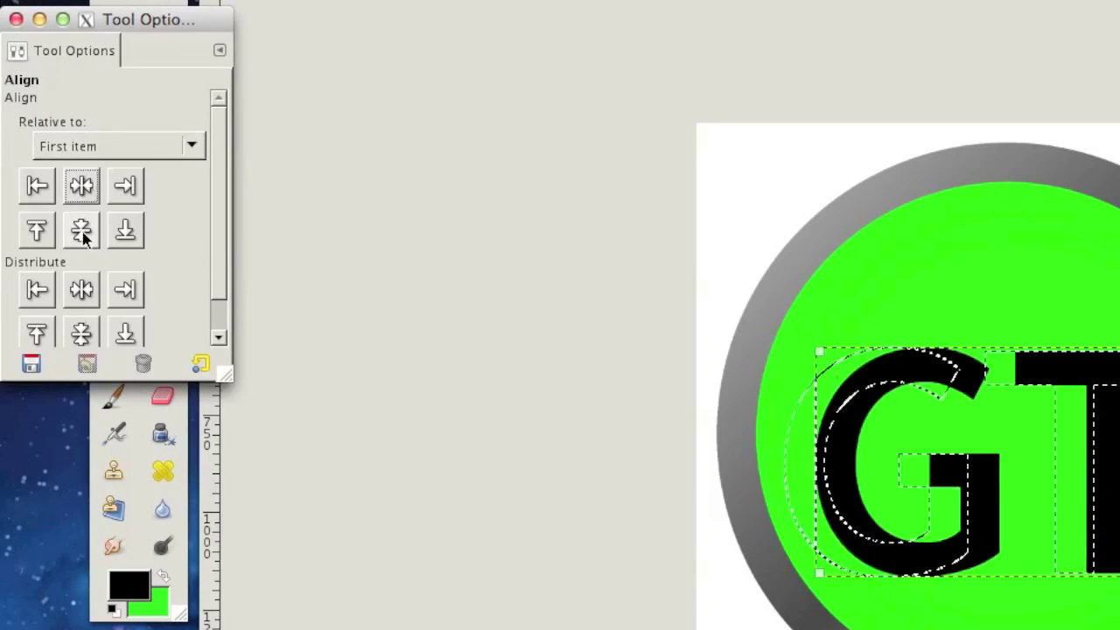
{"action": "left_click", "coordinate": [80, 229]}
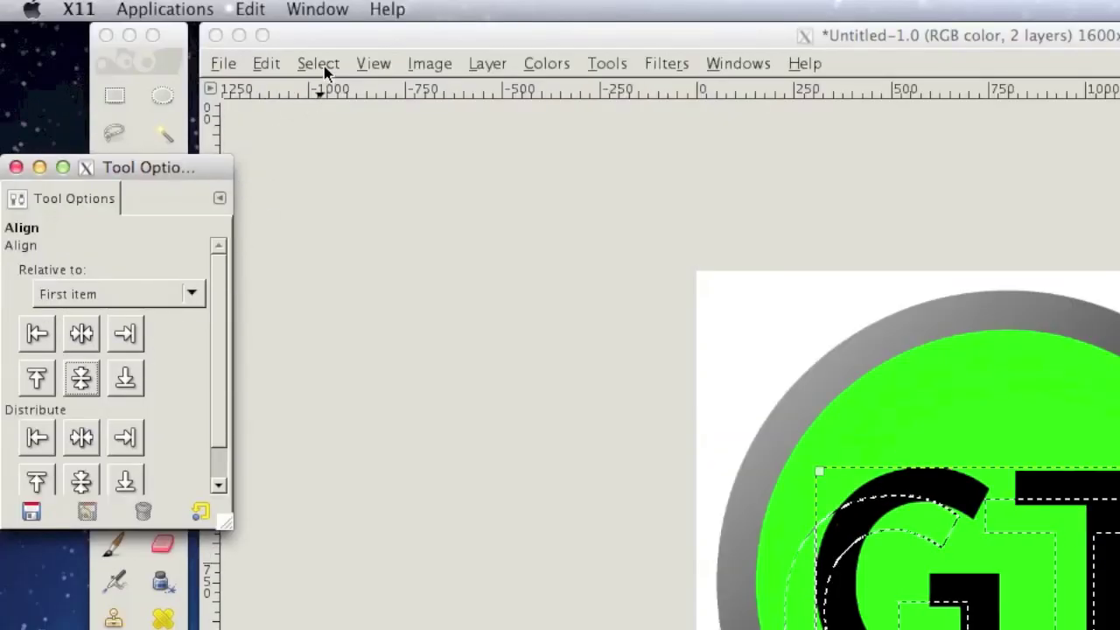
{"action": "left_click", "coordinate": [318, 64]}
{"action": "left_click", "coordinate": [325, 116]}
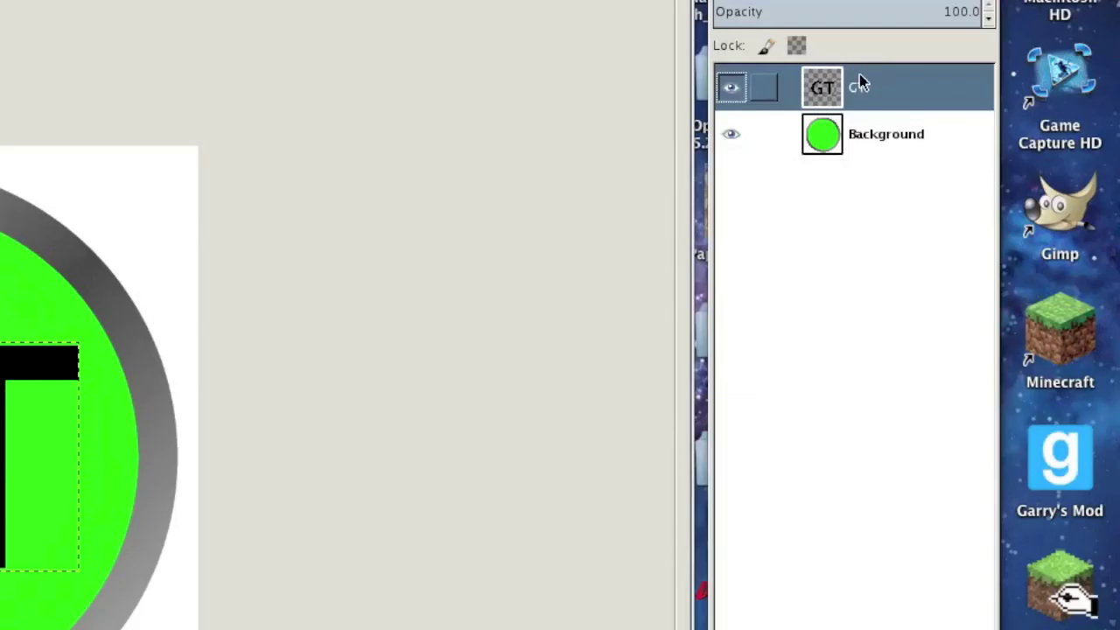
Expand the GT layer to the full image size and duplicate it
{"action": "right_click", "coordinate": [991, 106]}
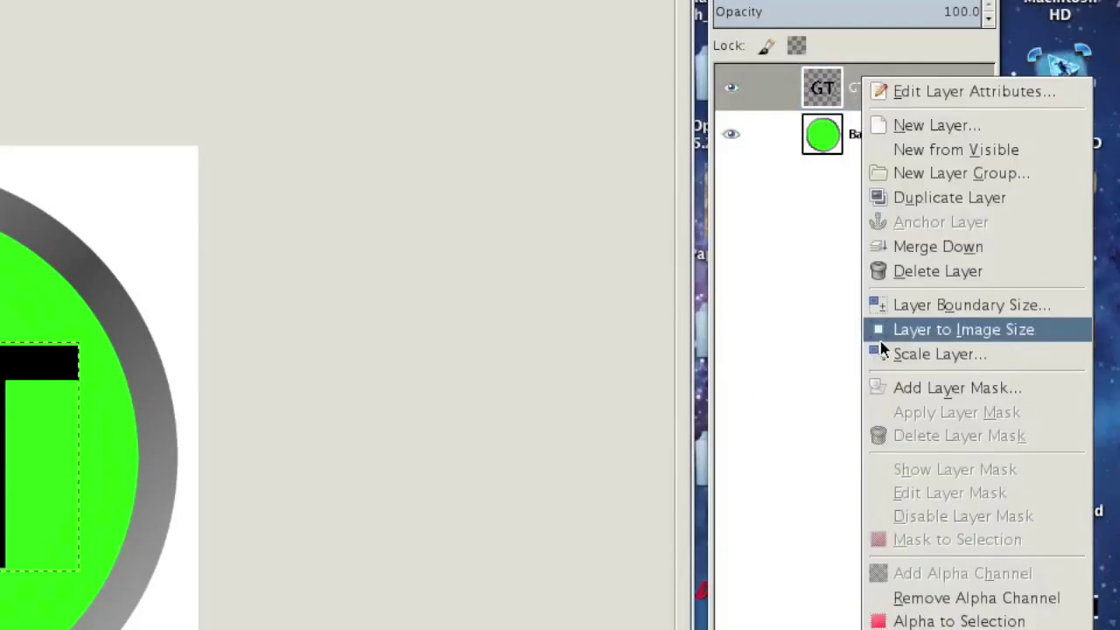
{"action": "left_click", "coordinate": [906, 330]}
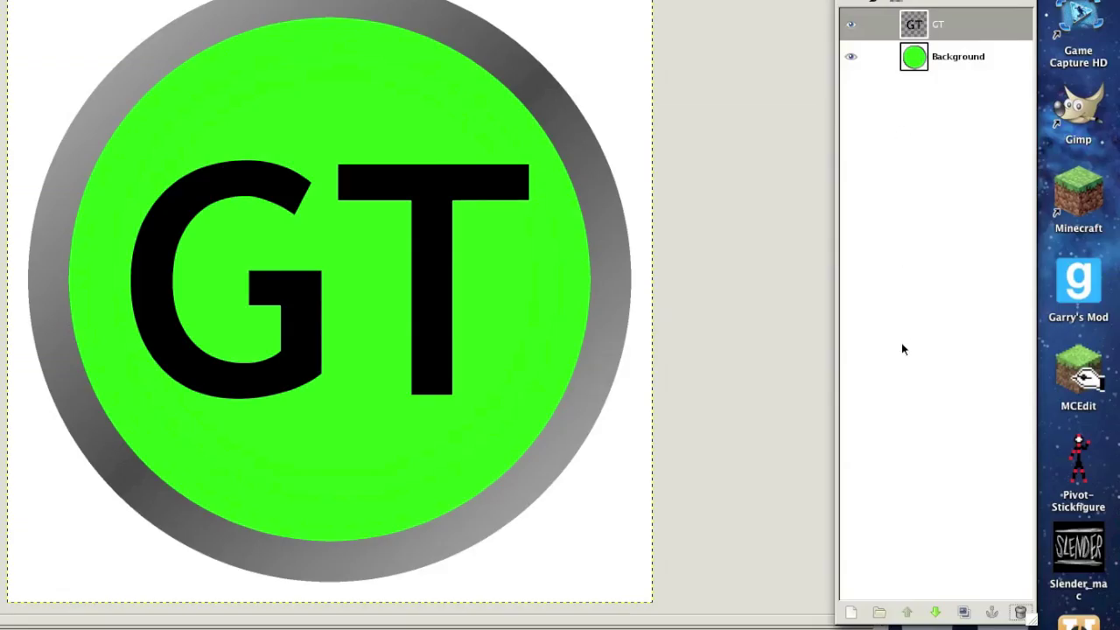
{"action": "left_click", "coordinate": [960, 615]}
Hide the GT #1 copy and make the original GT layer active
{"action": "left_click", "coordinate": [850, 27]}
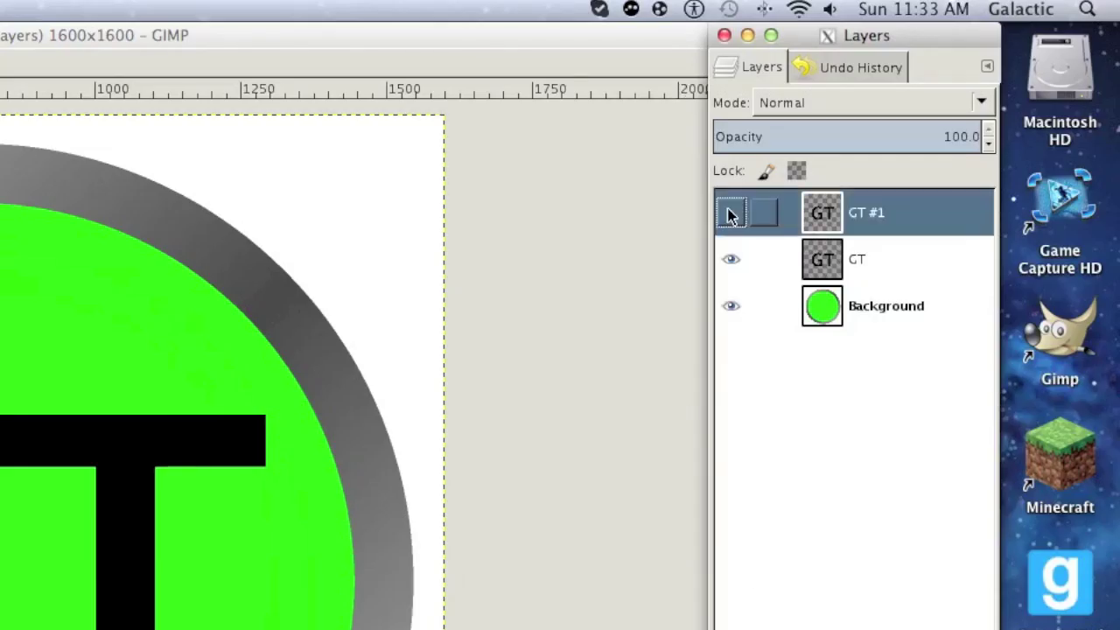
{"action": "left_click", "coordinate": [840, 258]}
{"action": "left_click", "coordinate": [191, 33]}
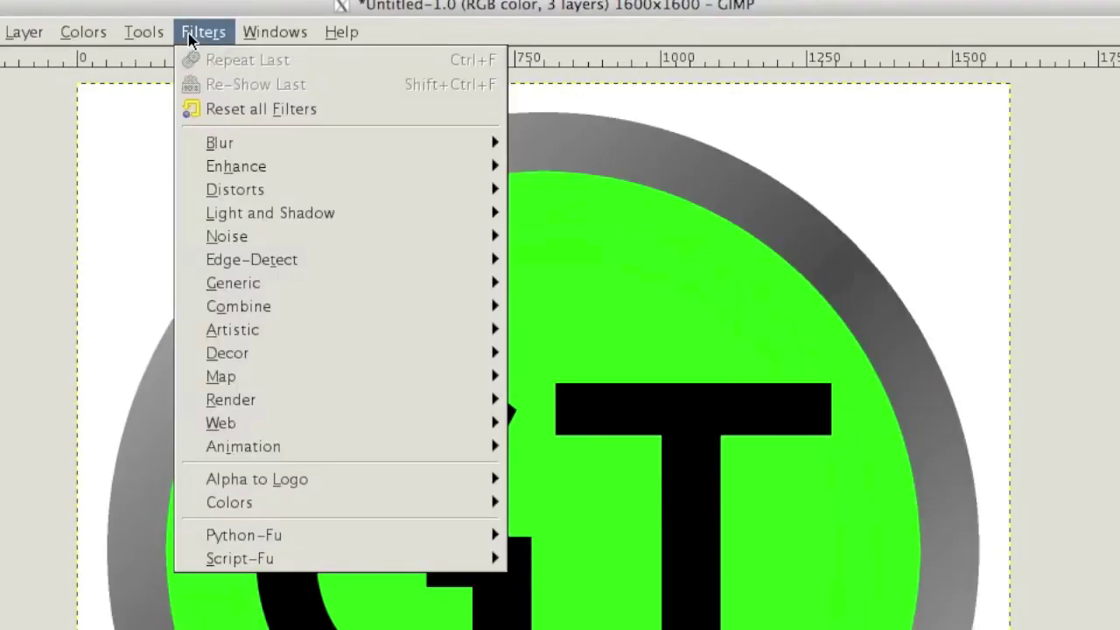
{"action": "mouse_move", "coordinate": [455, 143]}
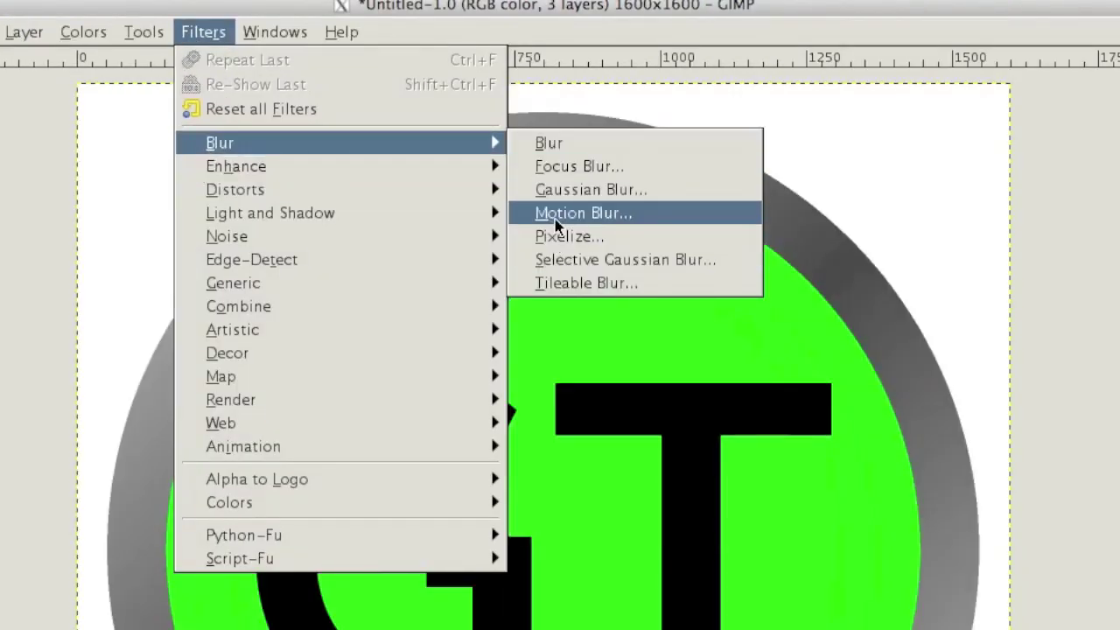
Set up a Zoom motion blur on GT with the blur centre Y at 1000
{"action": "left_click", "coordinate": [554, 218]}
{"action": "left_click", "coordinate": [727, 411]}
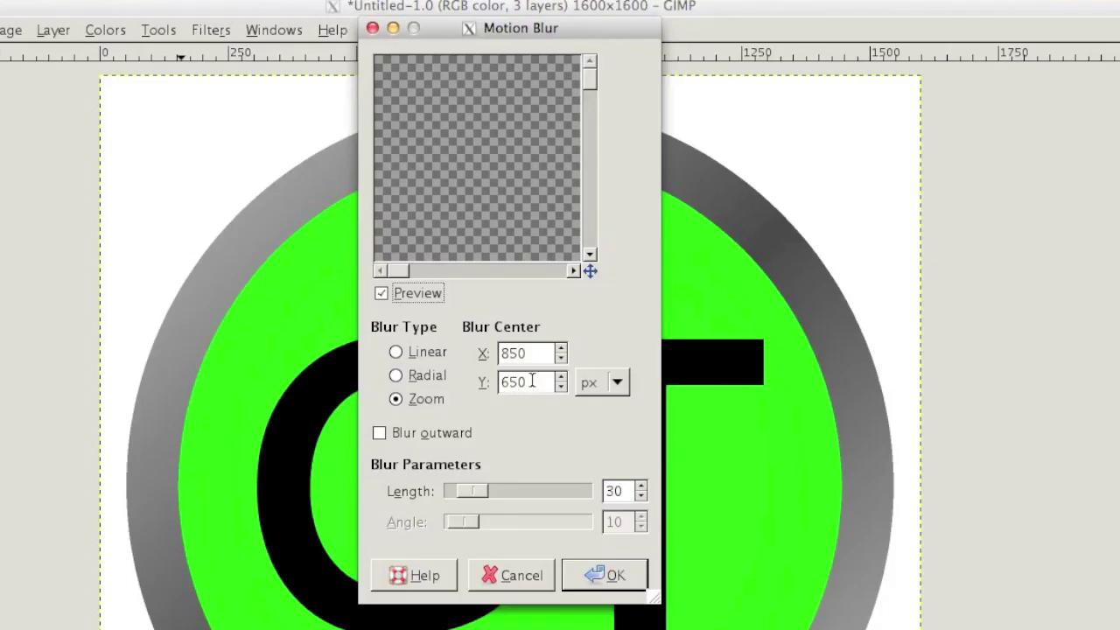
{"action": "double_click", "coordinate": [542, 381]}
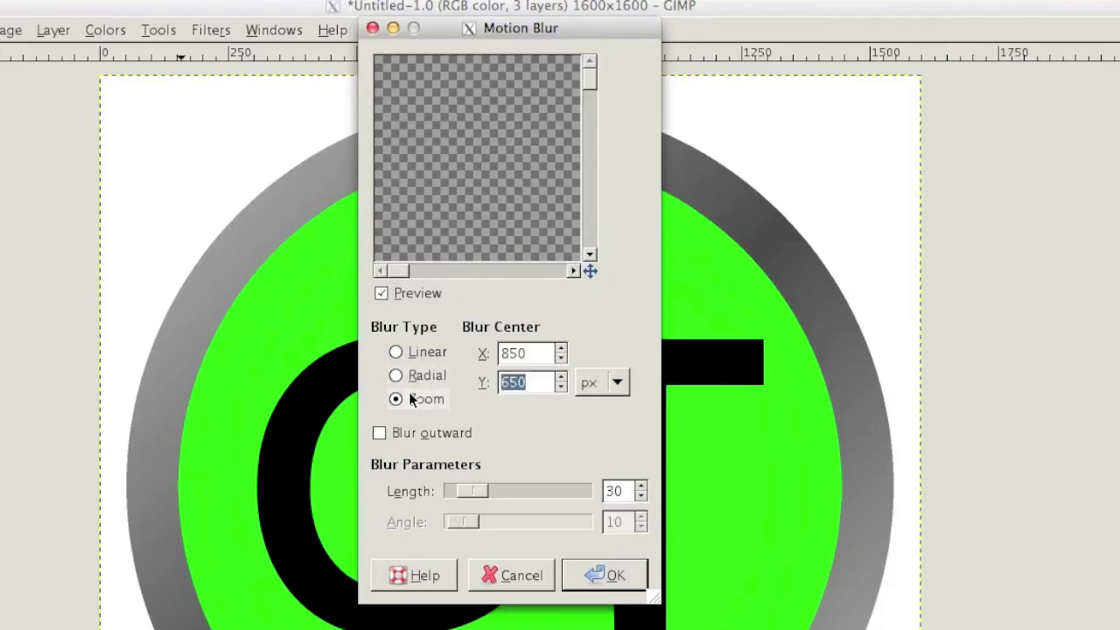
{"action": "type", "text": "1000"}
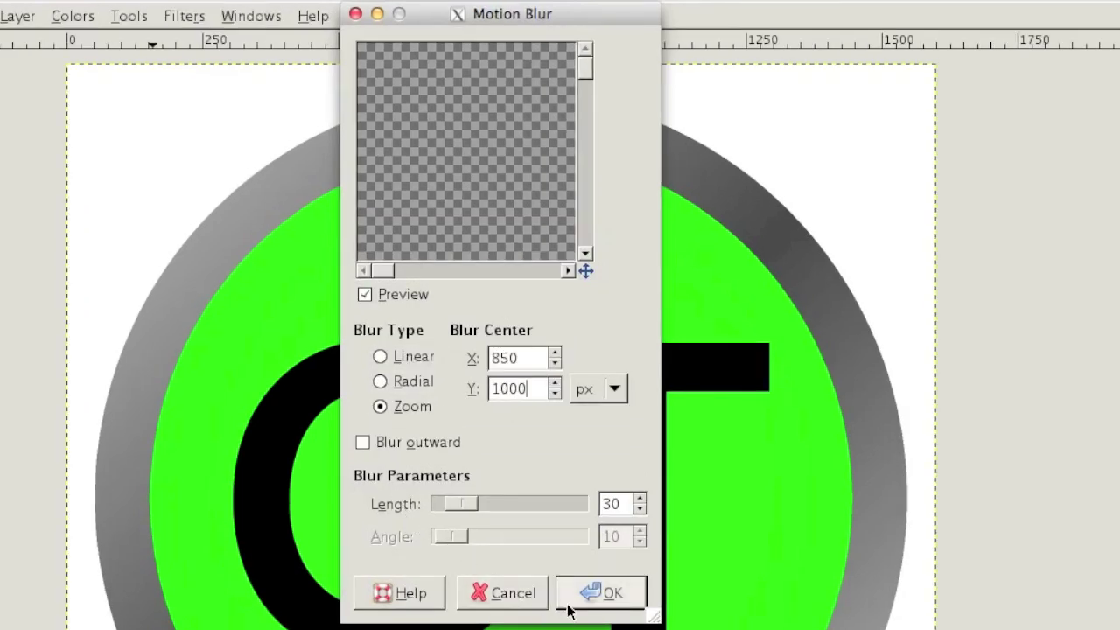
Apply the zoom blur, then select by colour and invert the selection
{"action": "left_click", "coordinate": [600, 593]}
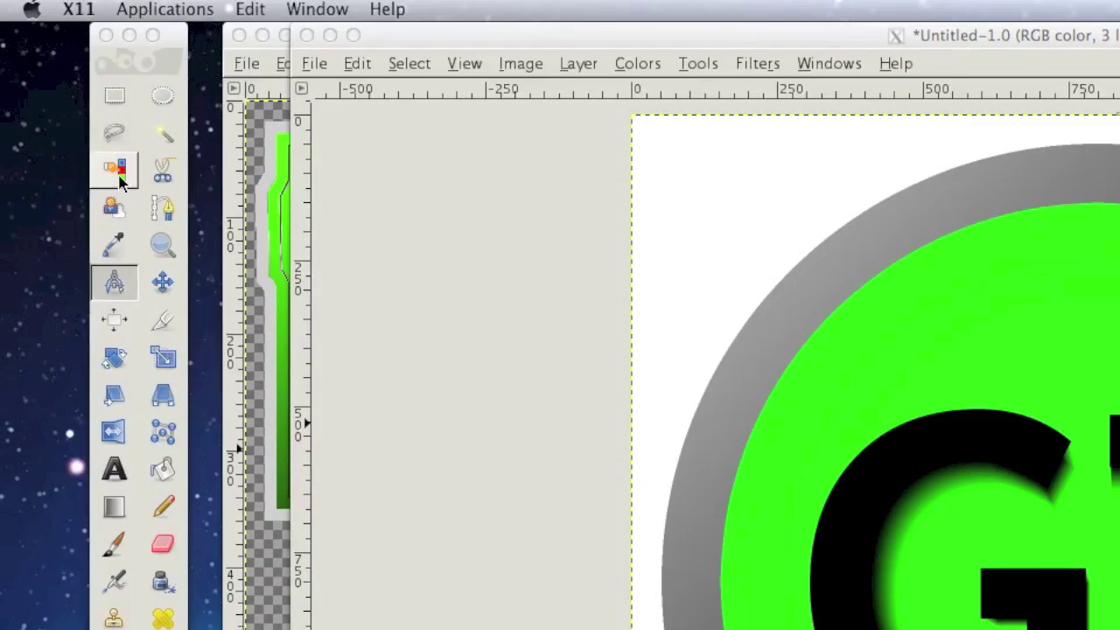
{"action": "double_click", "coordinate": [118, 176]}
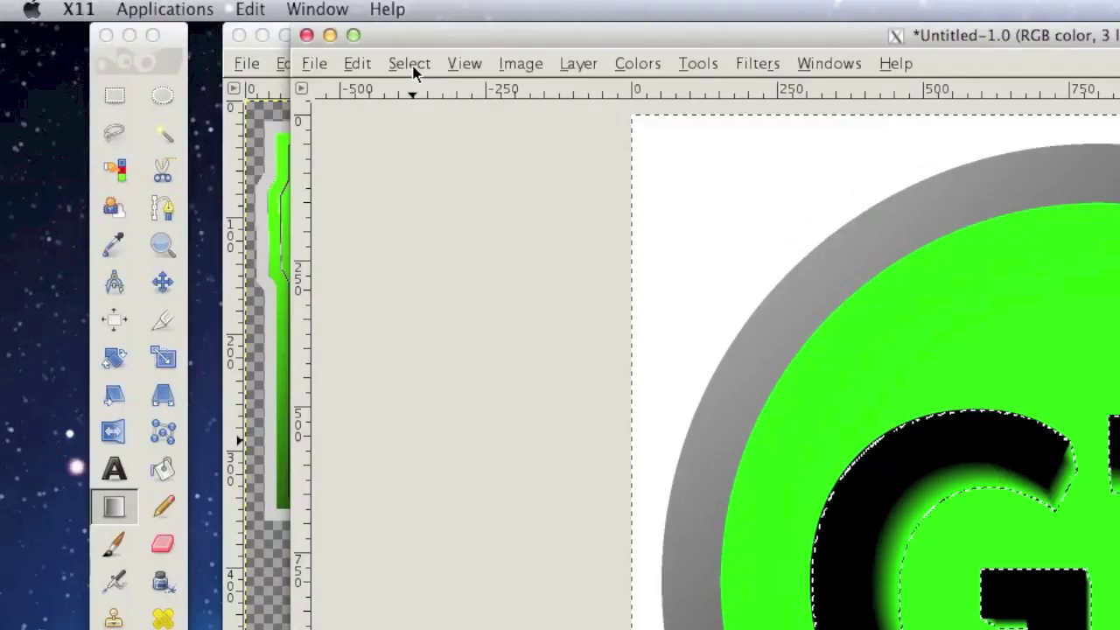
{"action": "left_click", "coordinate": [206, 34]}
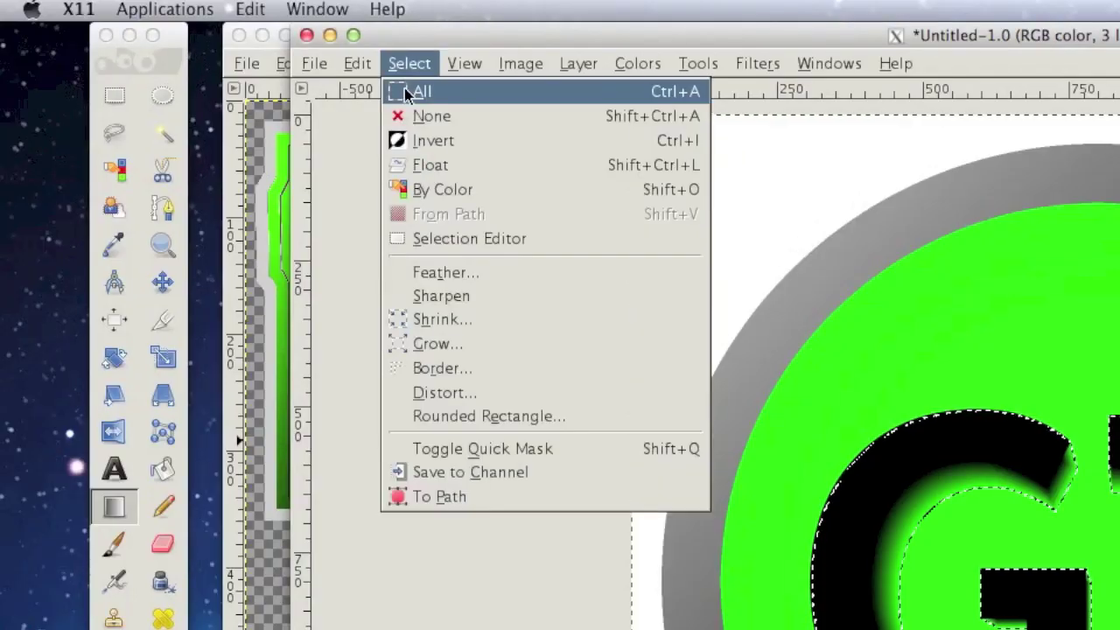
{"action": "left_click", "coordinate": [420, 142]}
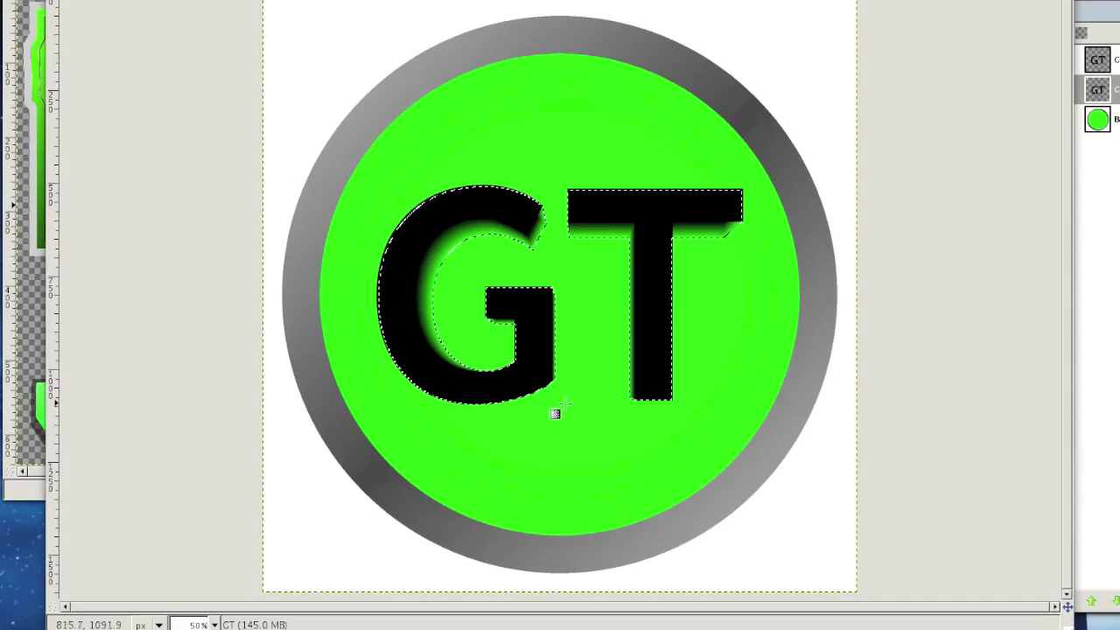
Shade the blur trail with an upward grey gradient, then clear the selection
{"action": "left_click_drag", "start_coordinate": [1111, 607], "coordinate": [1108, 276]}
{"action": "left_click_drag", "start_coordinate": [555, 217], "coordinate": [556, 213]}
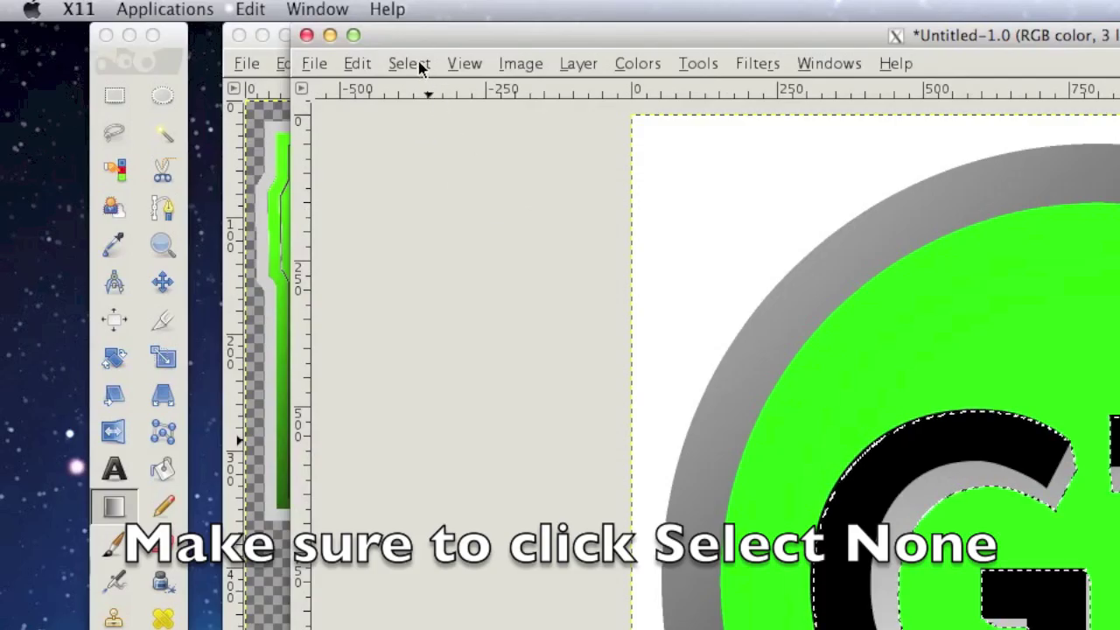
{"action": "left_click", "coordinate": [408, 64]}
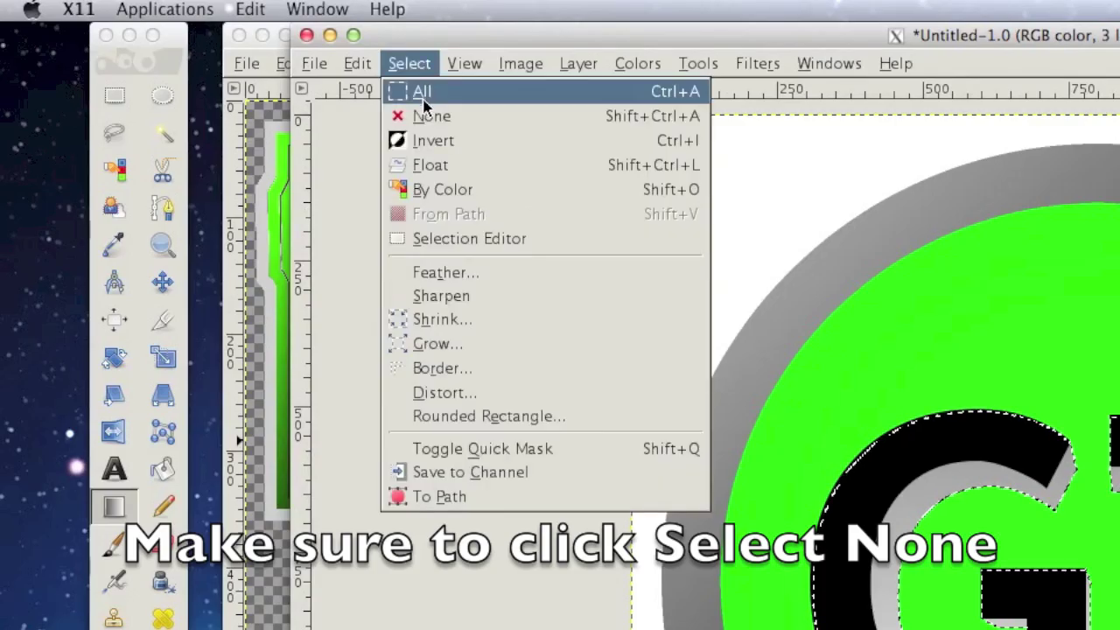
{"action": "left_click", "coordinate": [411, 115]}
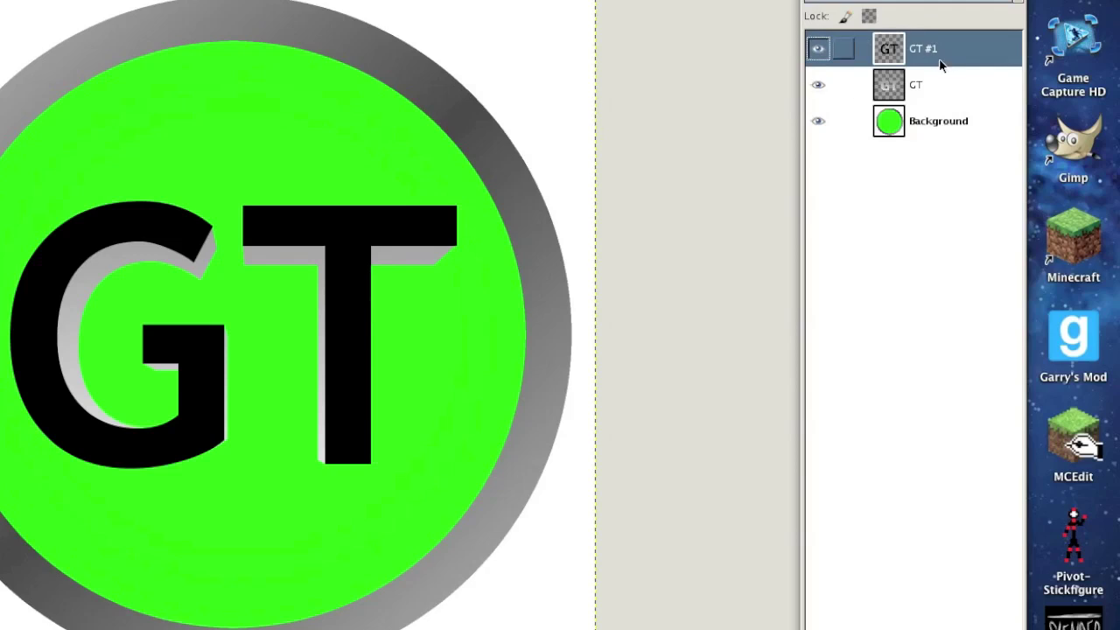
Select GT #1's letter shapes and fill them with the light grey foreground
{"action": "right_click", "coordinate": [909, 41]}
{"action": "left_click", "coordinate": [962, 466]}
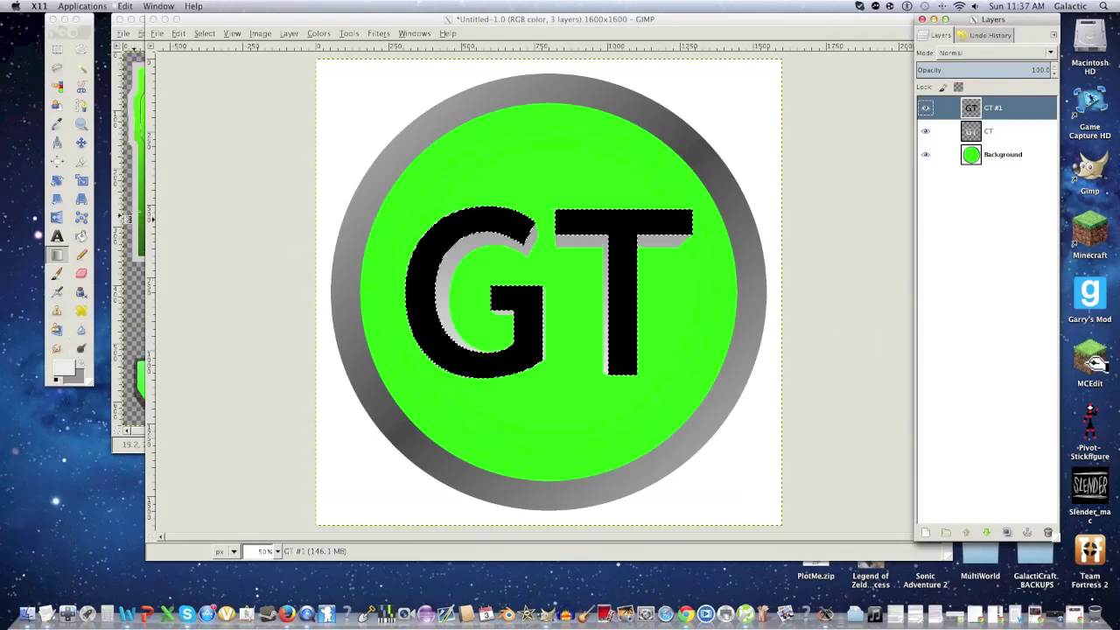
{"action": "left_click", "coordinate": [178, 33]}
{"action": "left_click", "coordinate": [199, 193]}
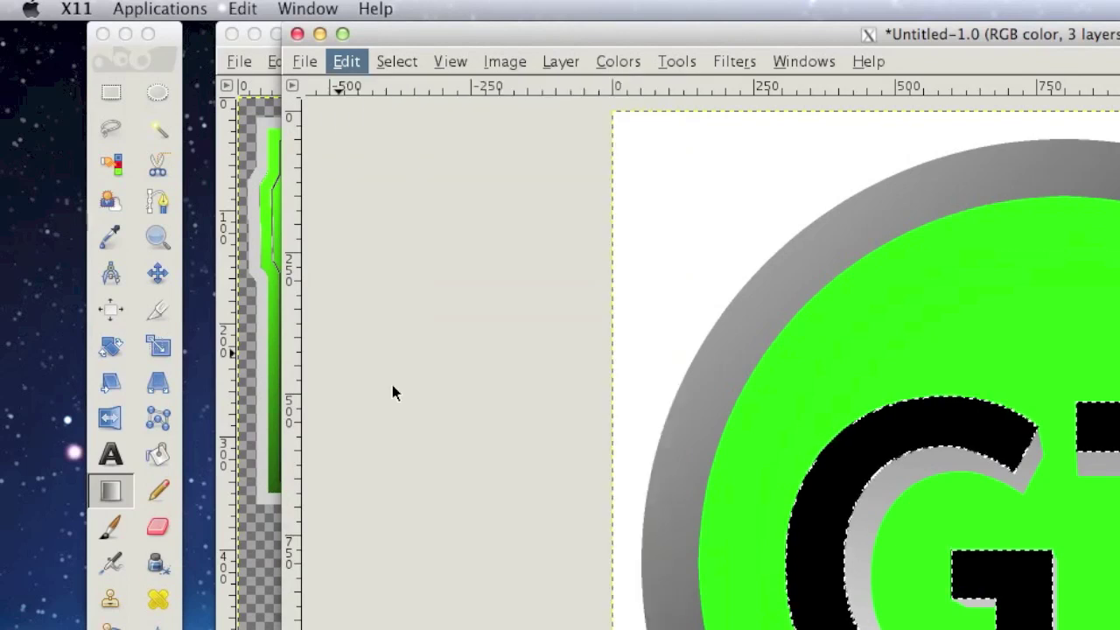
Shrink the letter selection by 8 px and fill it with a dark-green gradient
{"action": "left_click", "coordinate": [396, 62]}
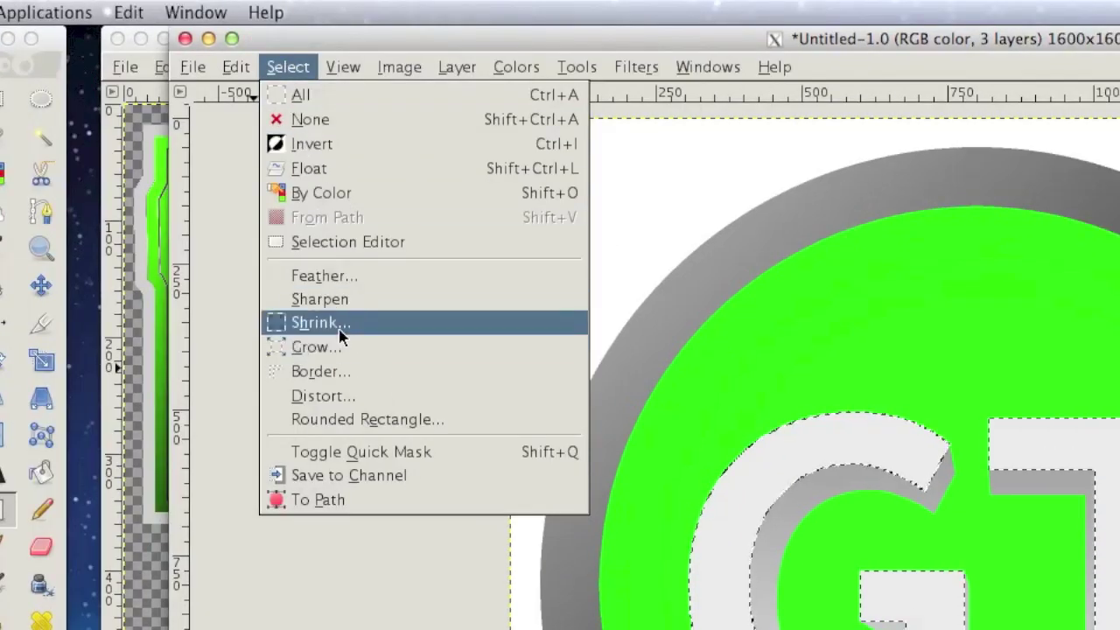
{"action": "left_click", "coordinate": [320, 323]}
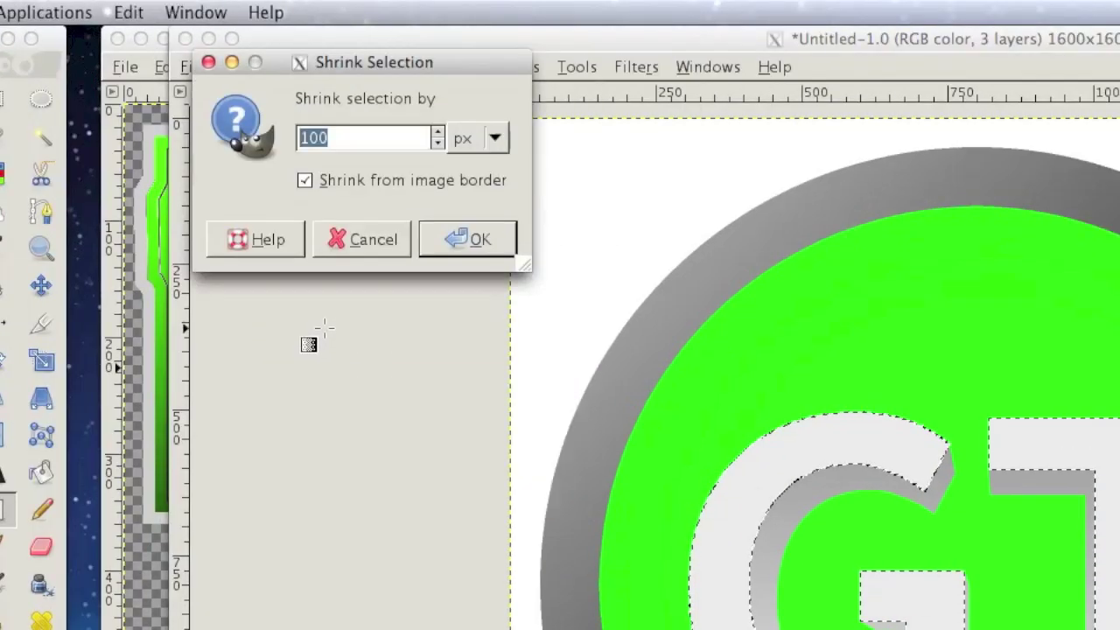
{"action": "type", "text": "5"}
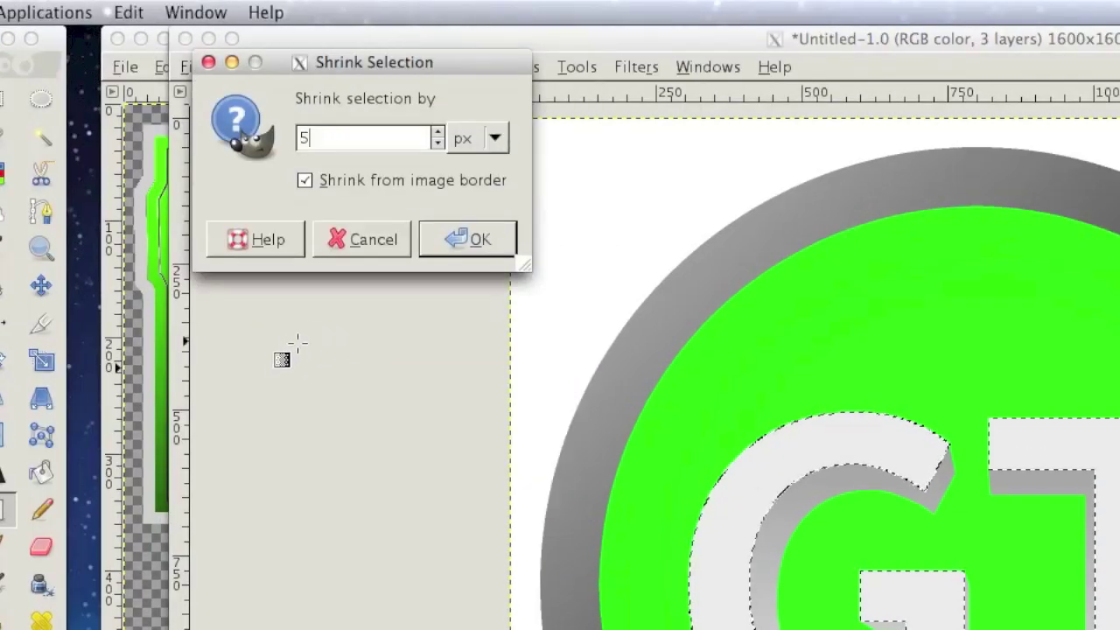
{"action": "key", "text": "BackSpace"}
{"action": "type", "text": "8"}
{"action": "key", "text": "Return"}
{"action": "left_click_drag", "start_coordinate": [969, 594], "coordinate": [975, 629]}
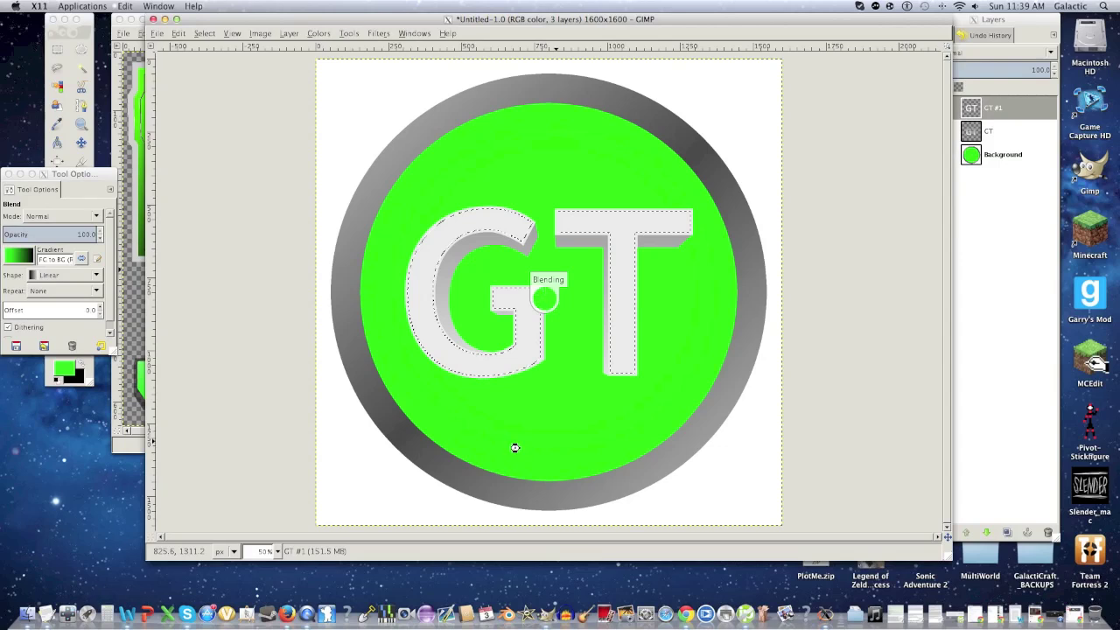
Shrink the selection 10 px more, border it by 1 px, and clear that inset line
{"action": "left_click", "coordinate": [204, 33]}
{"action": "left_click", "coordinate": [218, 175]}
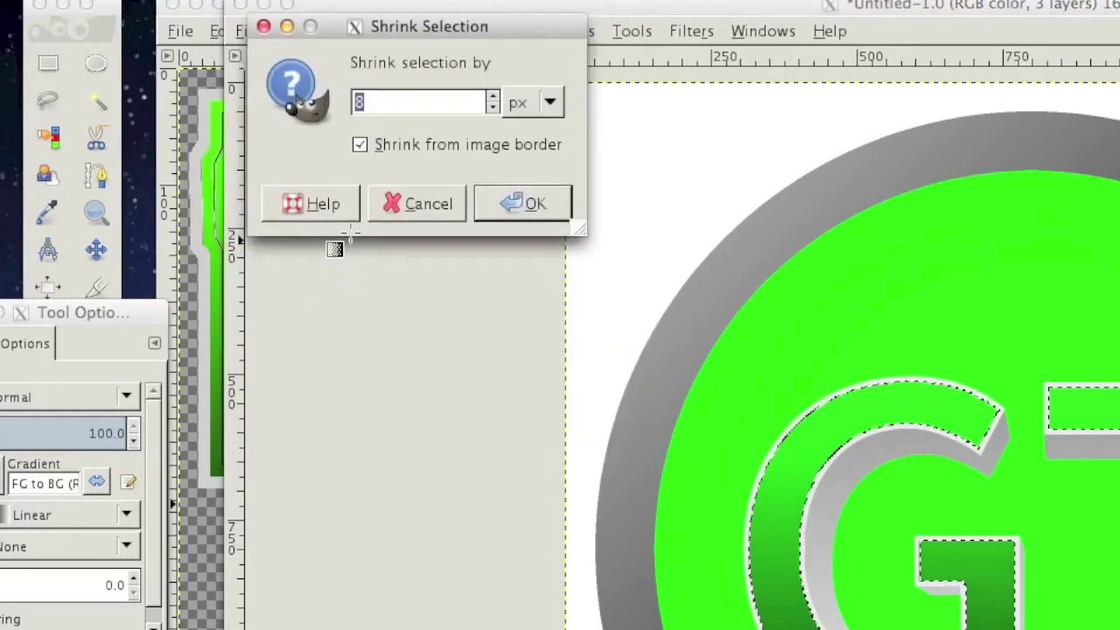
{"action": "type", "text": "10"}
{"action": "key", "text": "Return"}
{"action": "left_click", "coordinate": [342, 31]}
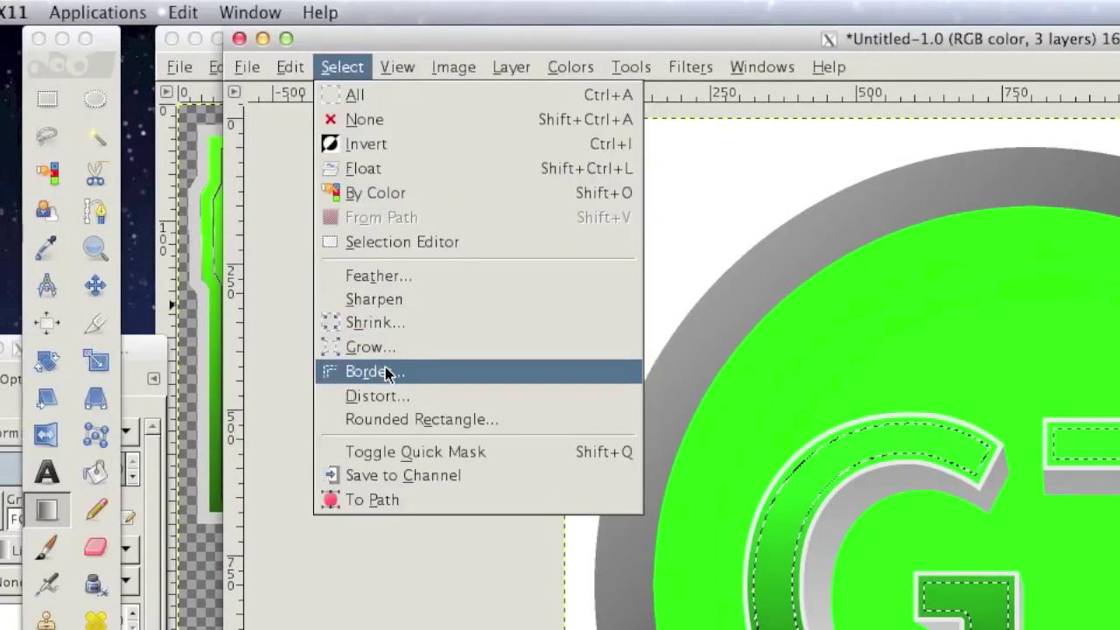
{"action": "left_click", "coordinate": [388, 374]}
{"action": "type", "text": "1"}
{"action": "key", "text": "Return"}
{"action": "left_click", "coordinate": [338, 73]}
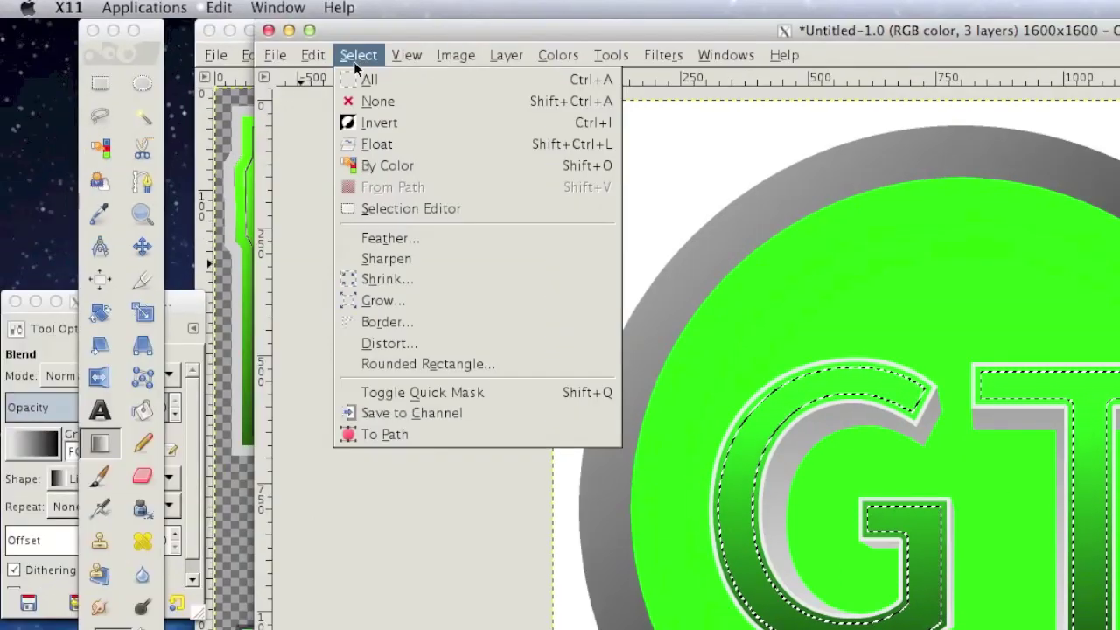
{"action": "mouse_move", "coordinate": [312, 54]}
{"action": "left_click", "coordinate": [368, 327]}
Clear the selection and make the Background layer active
{"action": "left_click", "coordinate": [357, 54]}
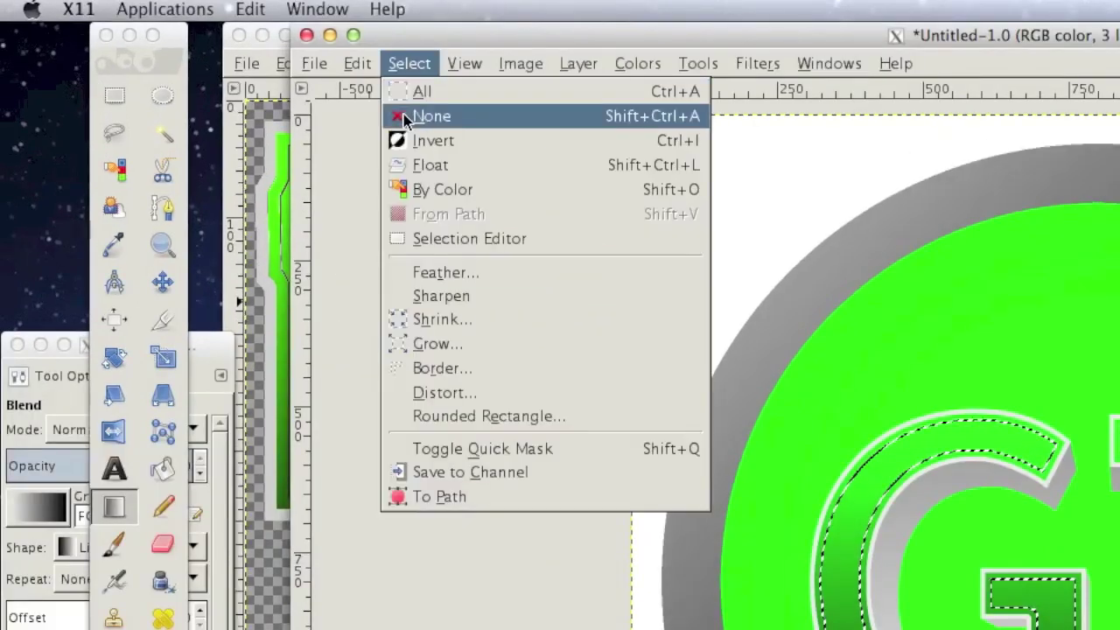
{"action": "left_click", "coordinate": [429, 116]}
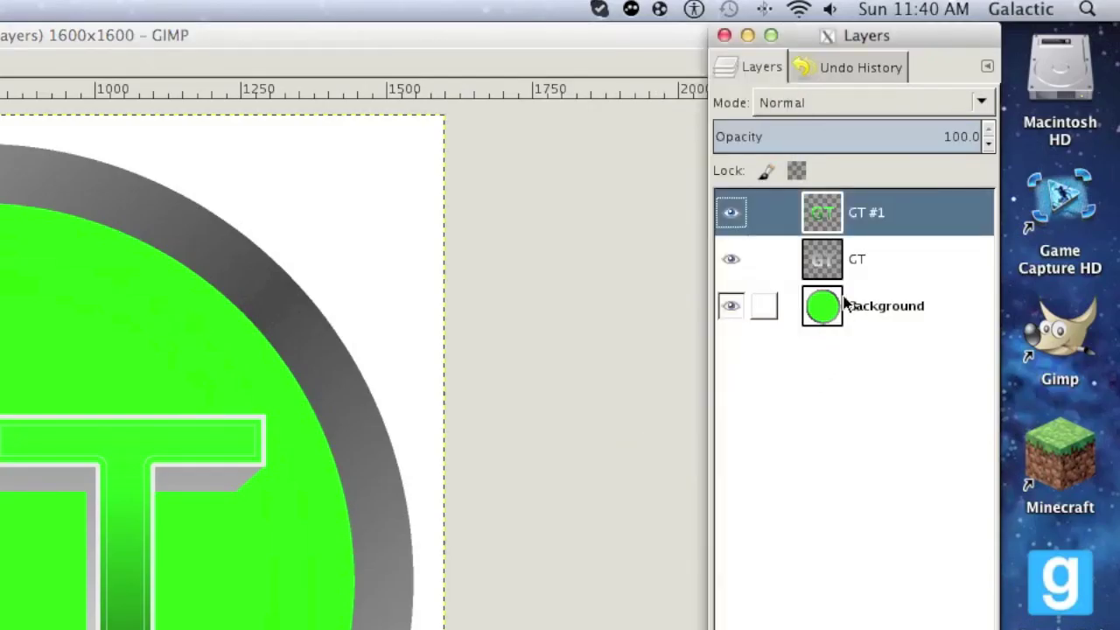
{"action": "left_click", "coordinate": [846, 302]}
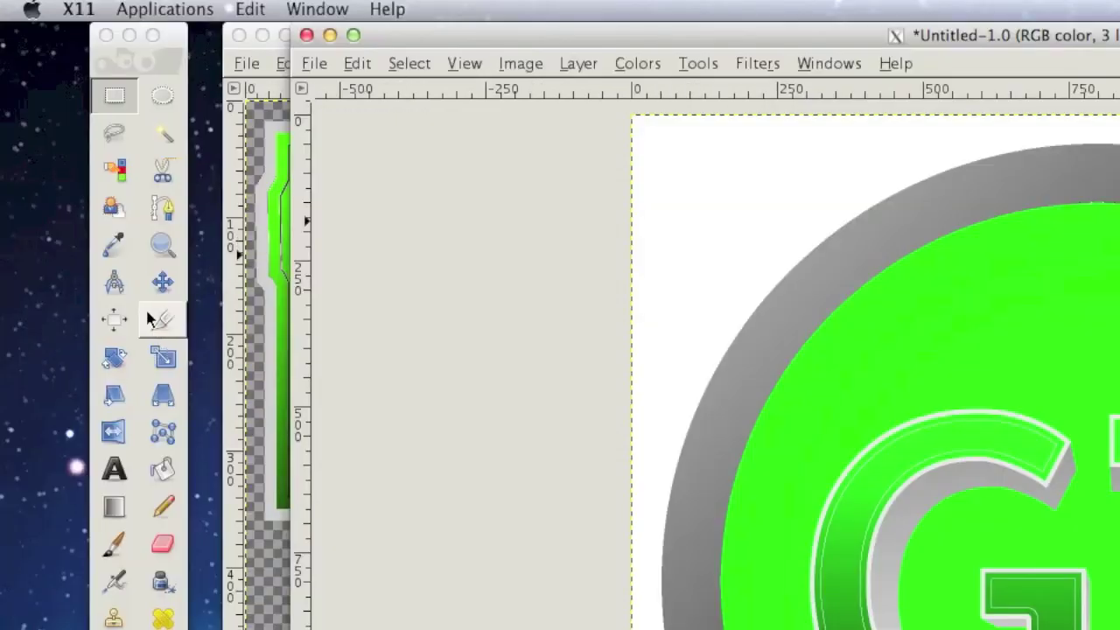
Draw an elliptical selection and adjust it to fit the green disc's edge
{"action": "left_click", "coordinate": [161, 94]}
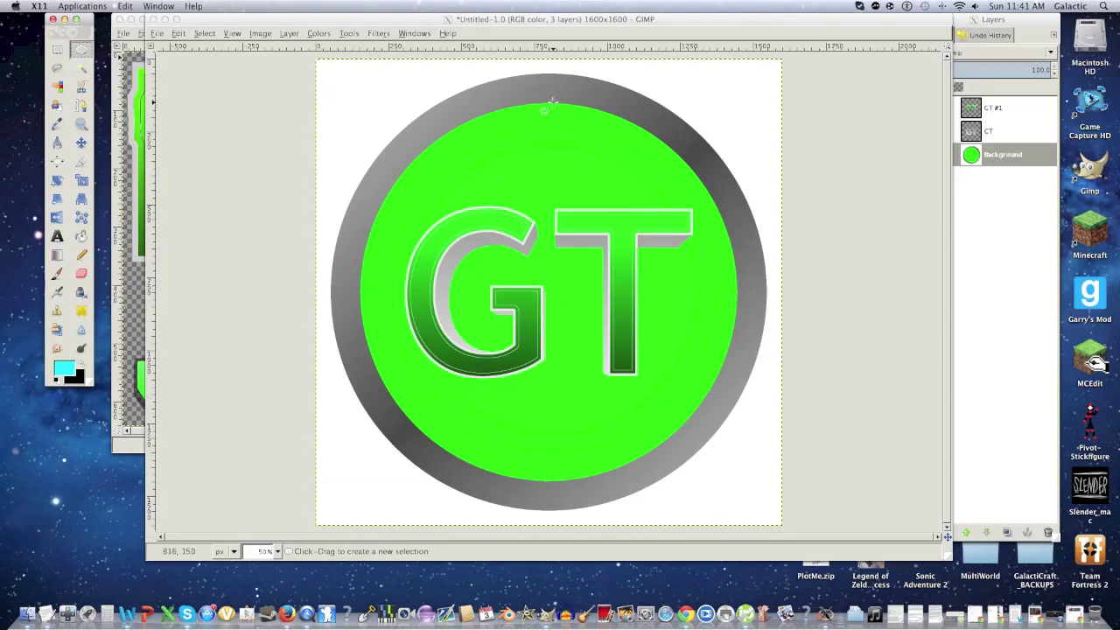
{"action": "left_click_drag", "start_coordinate": [1100, 201], "coordinate": [1119, 629]}
{"action": "left_click_drag", "start_coordinate": [733, 469], "coordinate": [736, 471]}
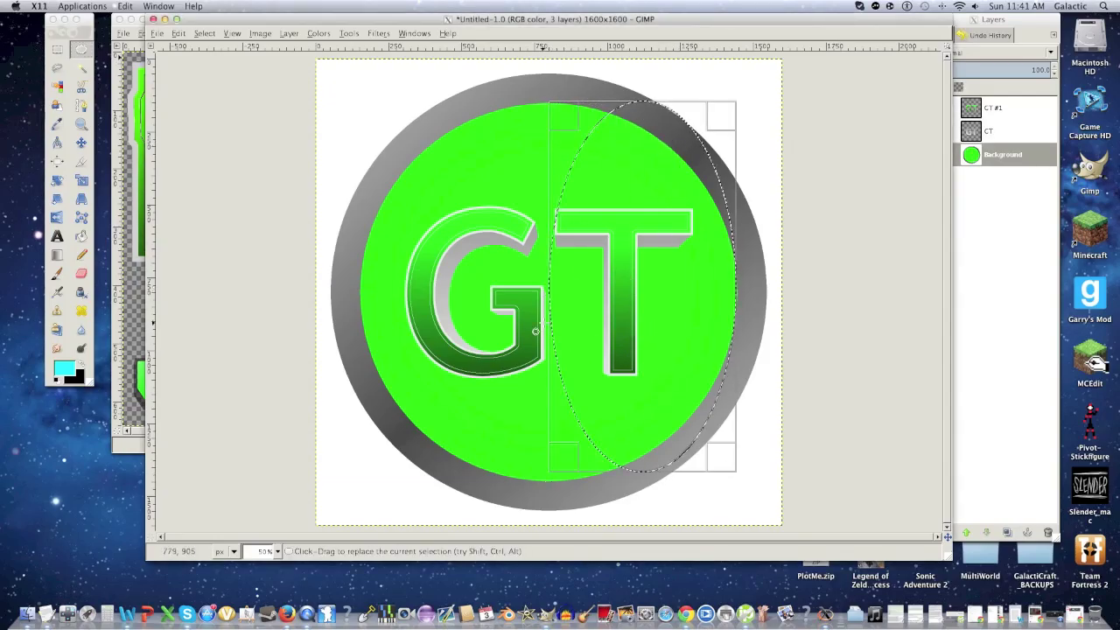
{"action": "left_click_drag", "start_coordinate": [549, 298], "coordinate": [362, 311]}
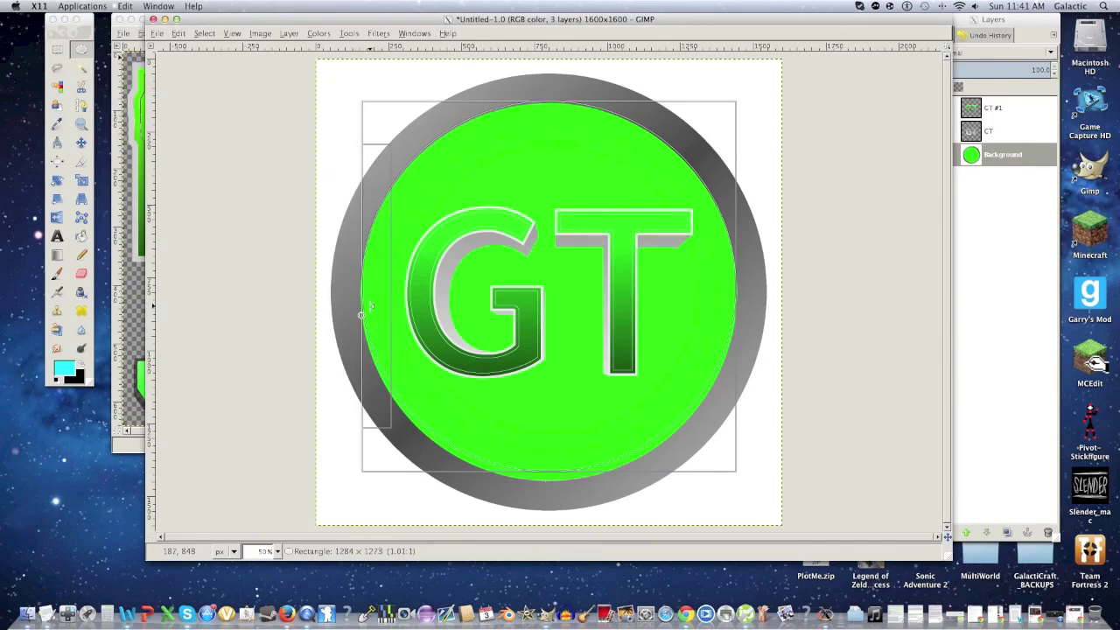
{"action": "left_click_drag", "start_coordinate": [513, 460], "coordinate": [510, 480]}
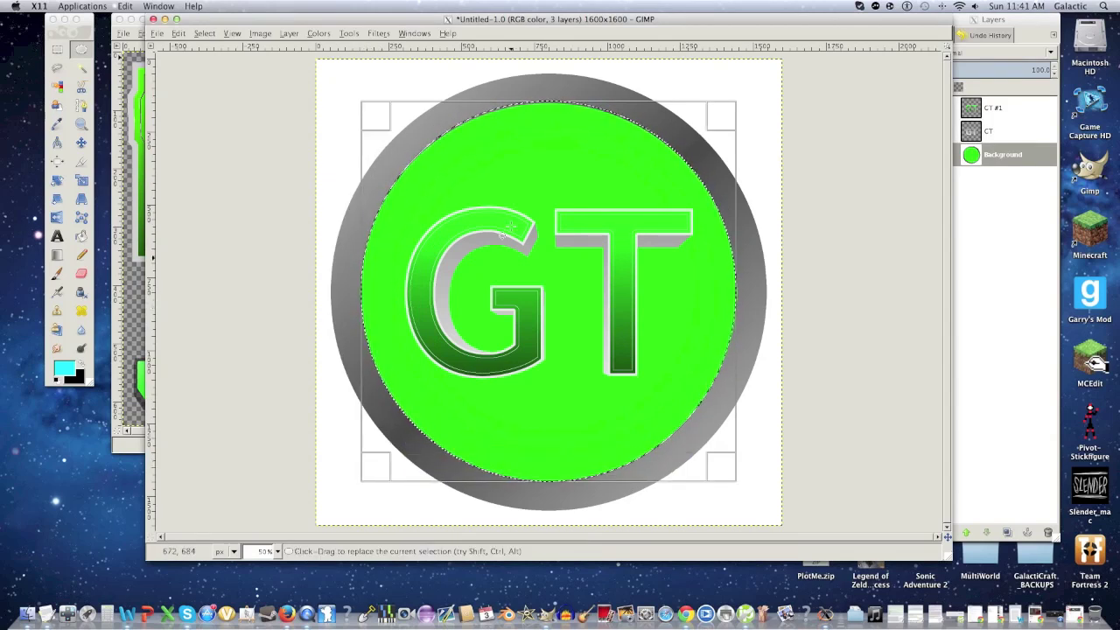
{"action": "left_click_drag", "start_coordinate": [511, 102], "coordinate": [511, 103]}
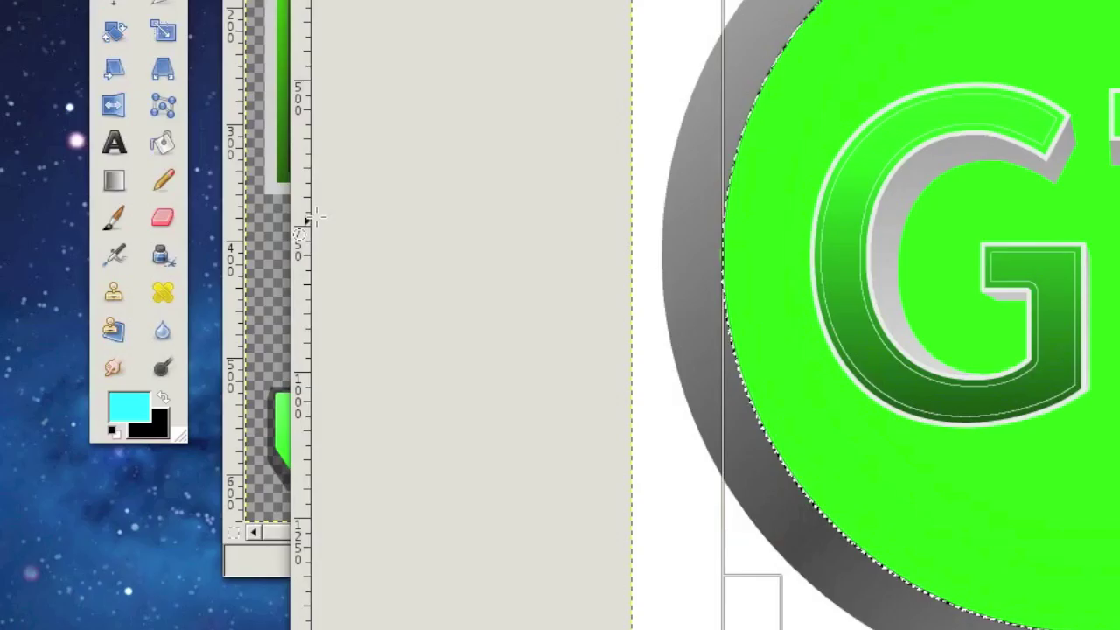
Pick the Paintbrush (size 5, hardness 100) for drawing cyan lines across the disc
{"action": "double_click", "coordinate": [57, 273]}
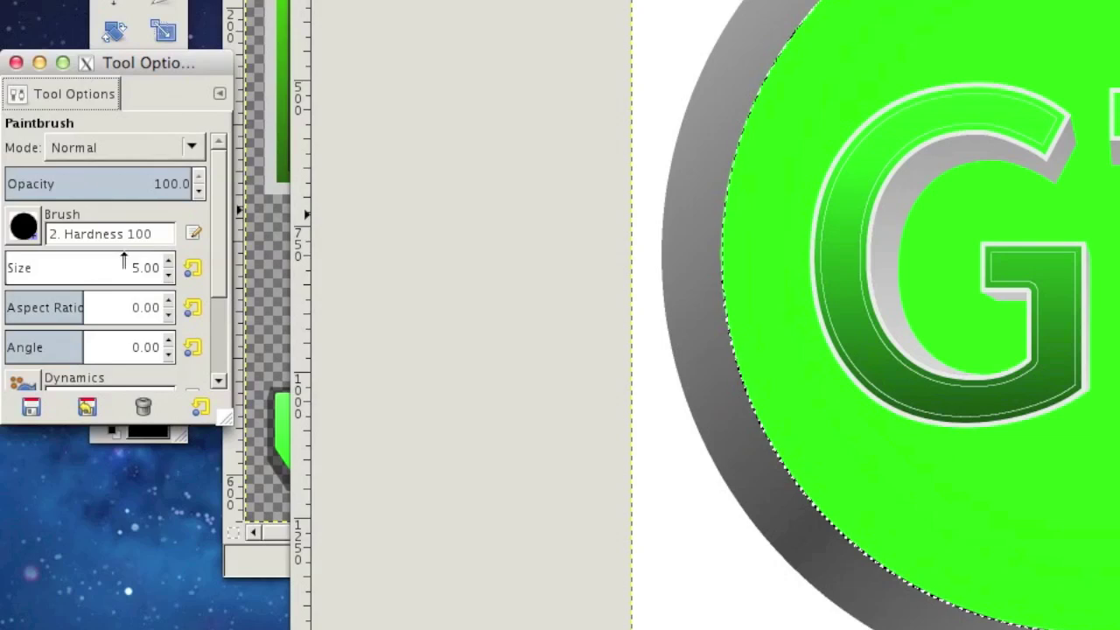
{"action": "left_click", "coordinate": [16, 62]}
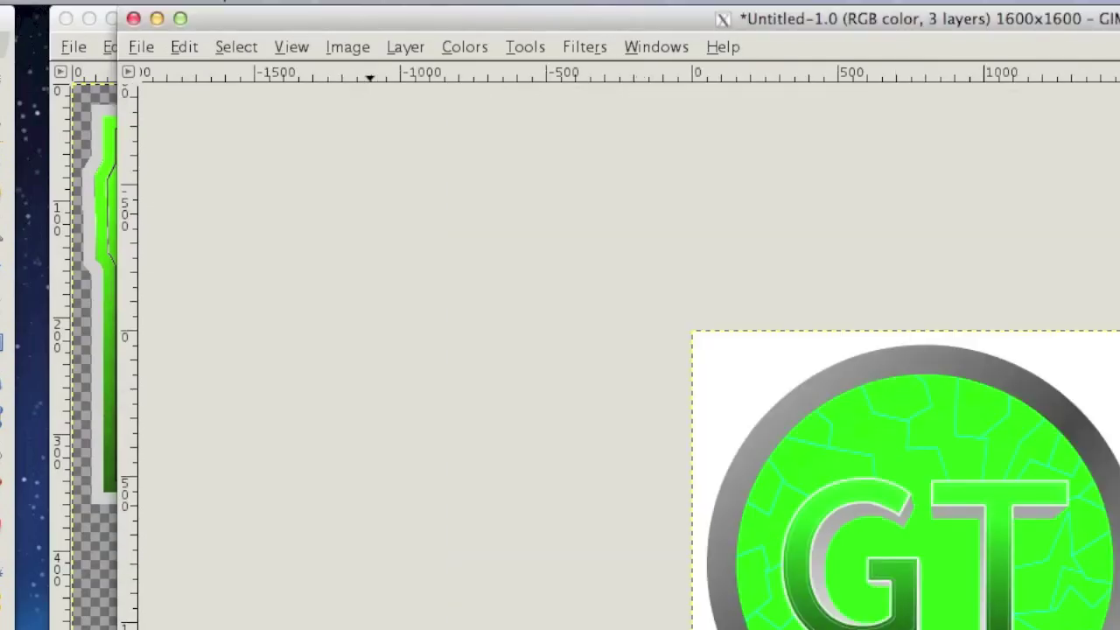
Drop the disc selection and select the white surround by colour
{"action": "left_click", "coordinate": [236, 47]}
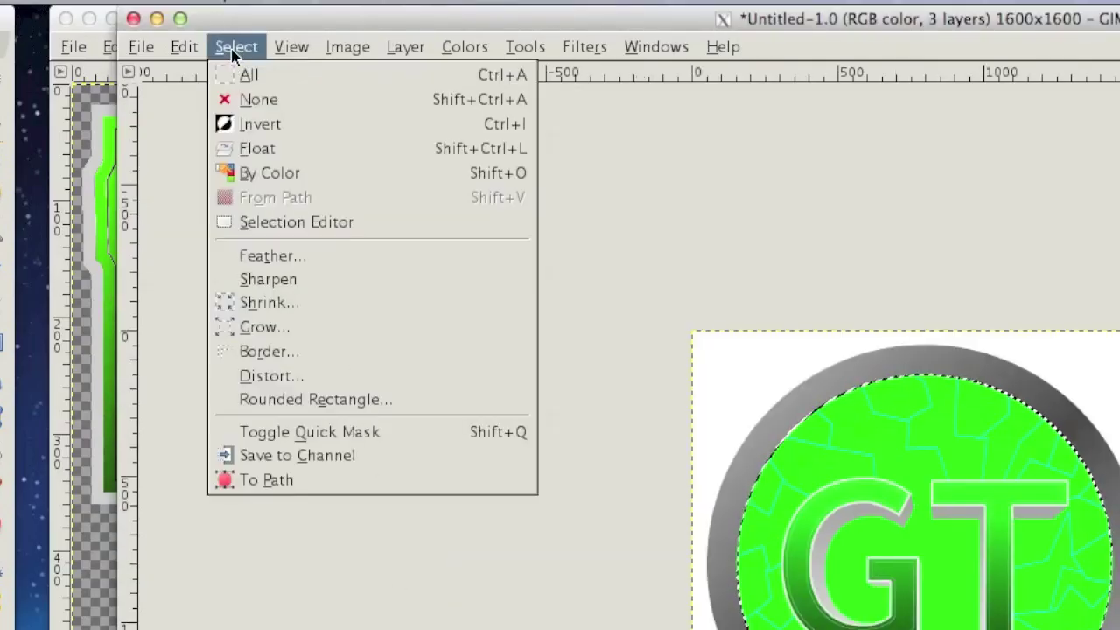
{"action": "left_click", "coordinate": [230, 97]}
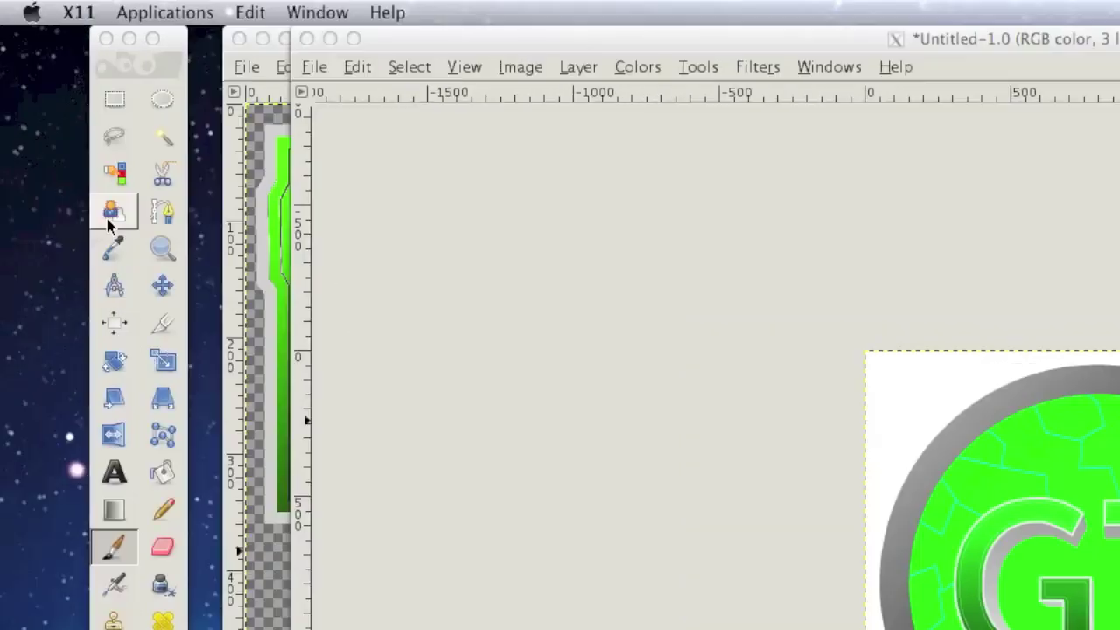
{"action": "left_click", "coordinate": [0, 154]}
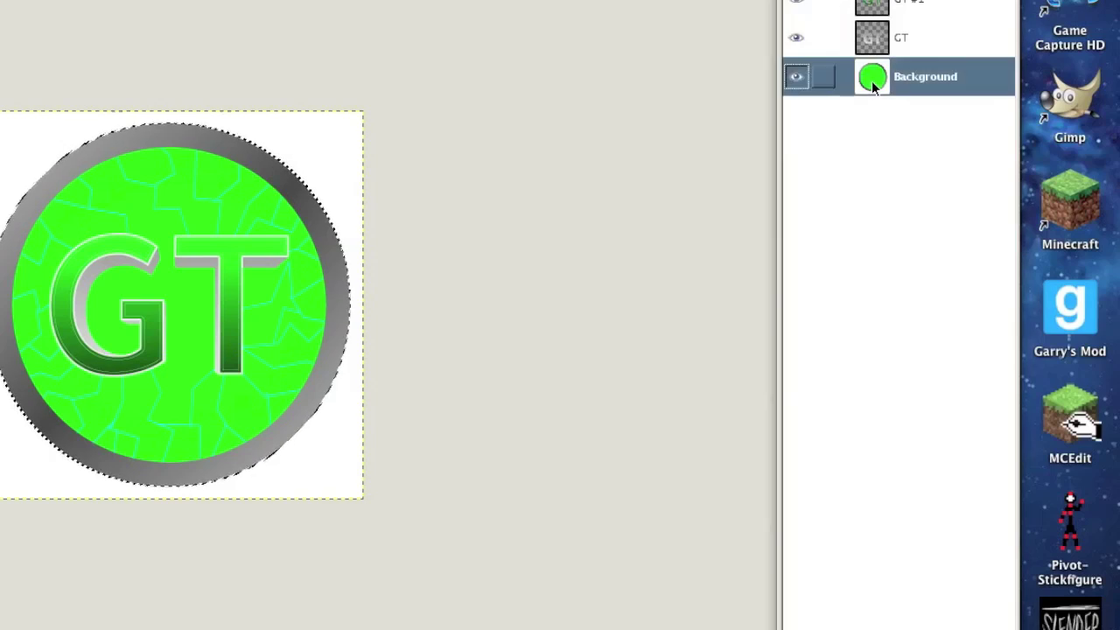
Add an alpha channel to Background and clear the white surround to transparency
{"action": "right_click", "coordinate": [873, 80]}
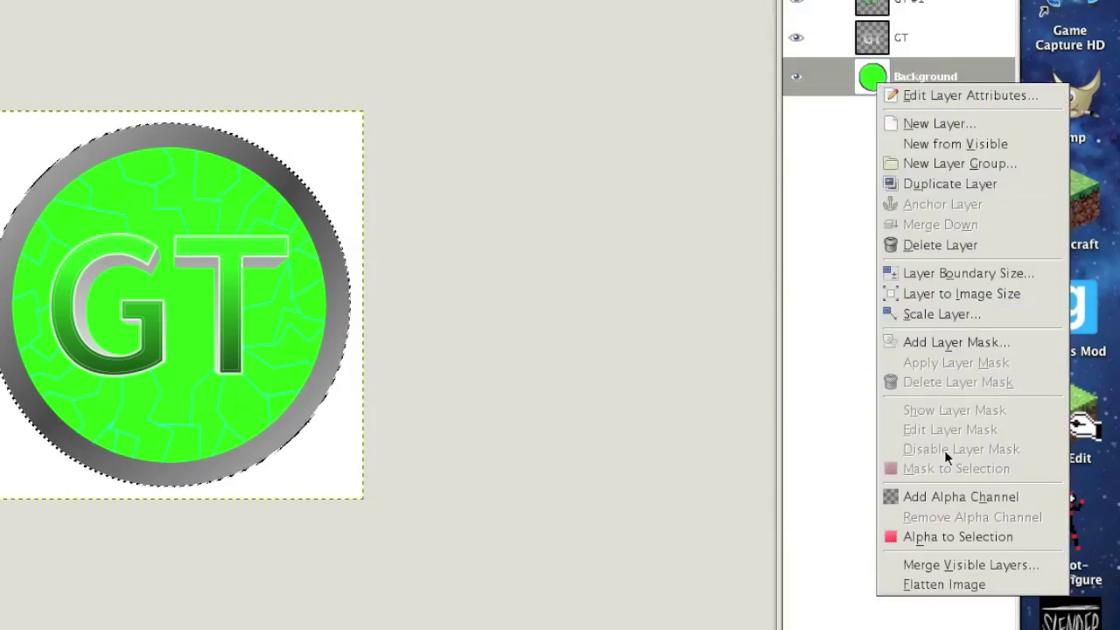
{"action": "left_click", "coordinate": [942, 496]}
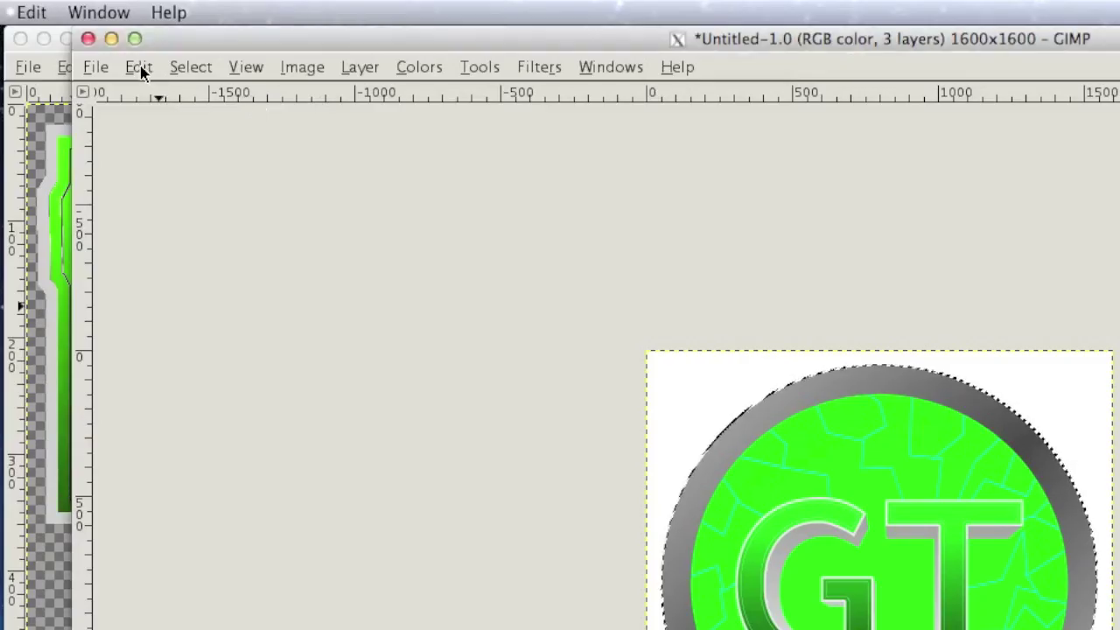
{"action": "left_click", "coordinate": [140, 67]}
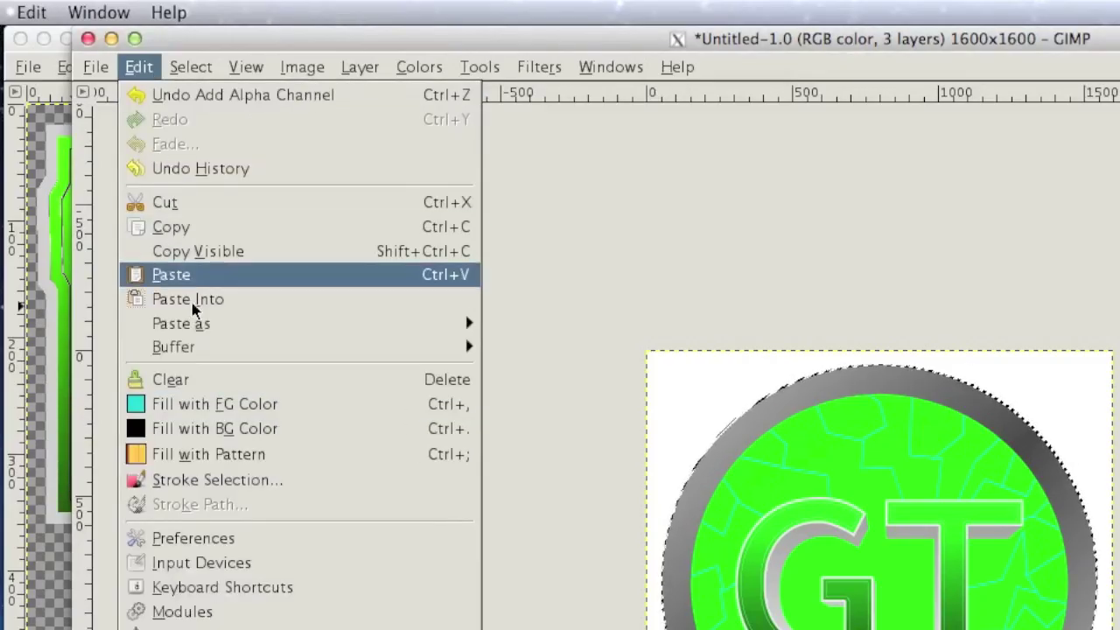
{"action": "left_click", "coordinate": [198, 387]}
{"action": "left_click", "coordinate": [95, 67]}
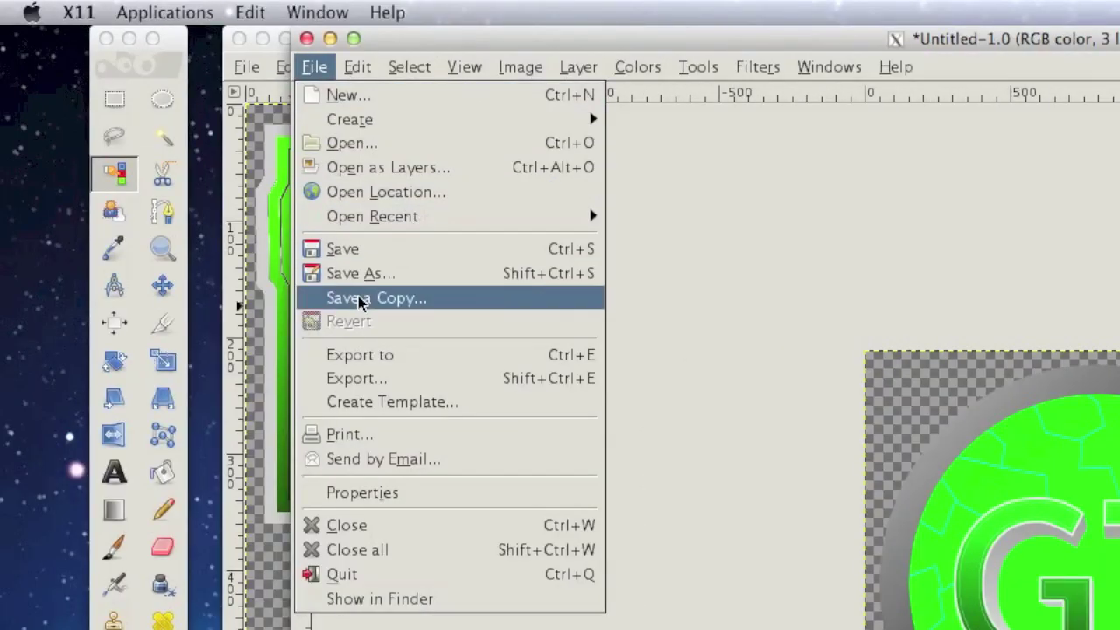
Export the icon as Icon.png to Downloads, then start editing YouTube's channel icon
{"action": "left_click", "coordinate": [374, 379]}
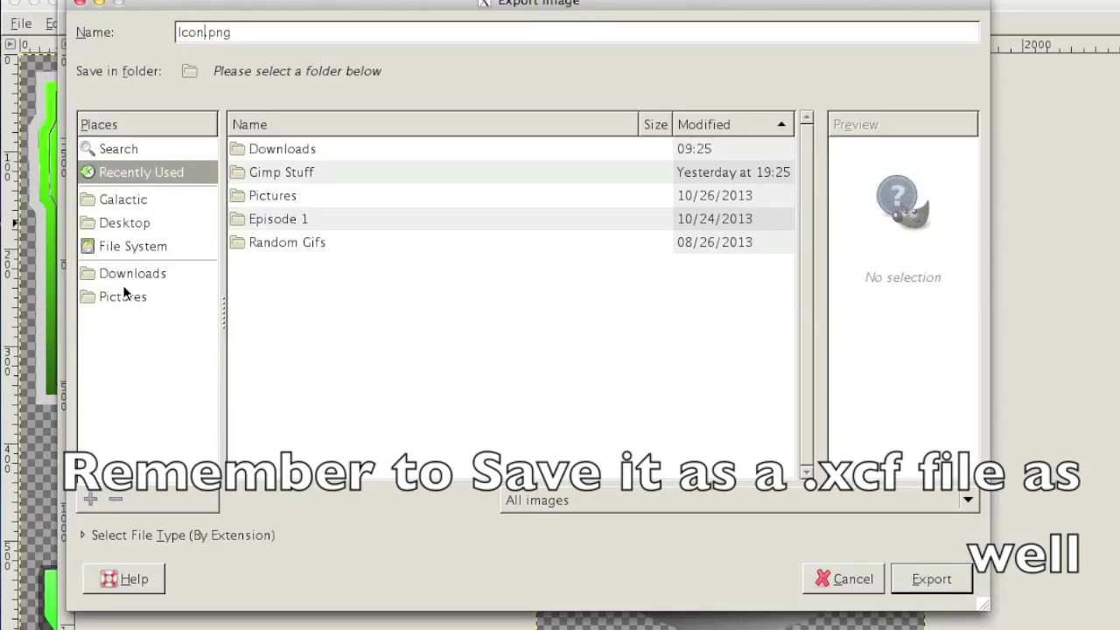
{"action": "left_click", "coordinate": [123, 297]}
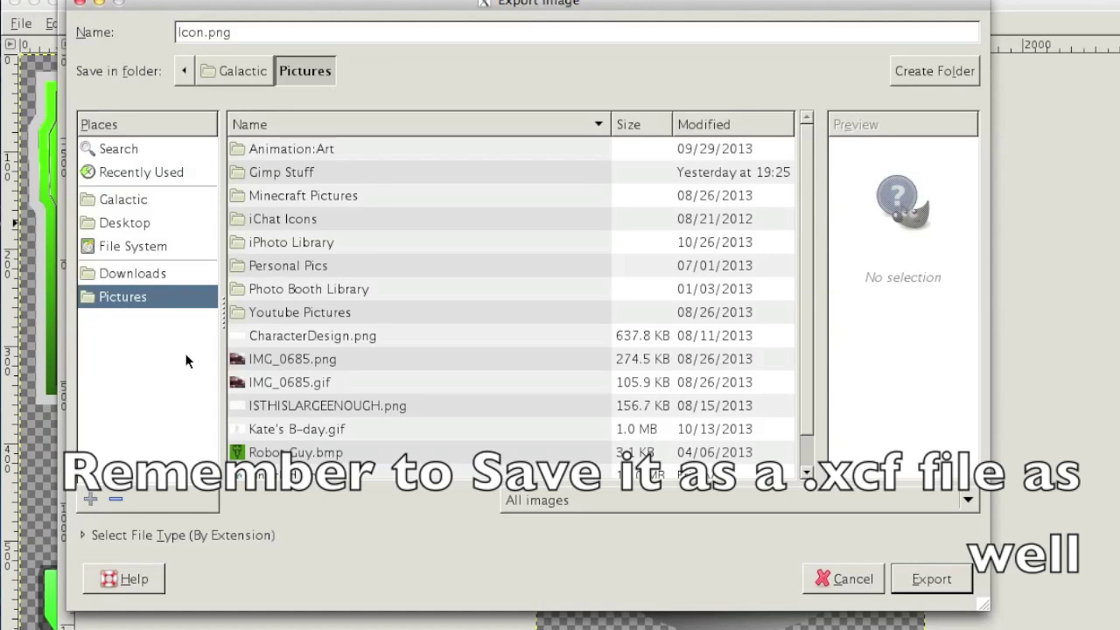
{"action": "left_click", "coordinate": [140, 274]}
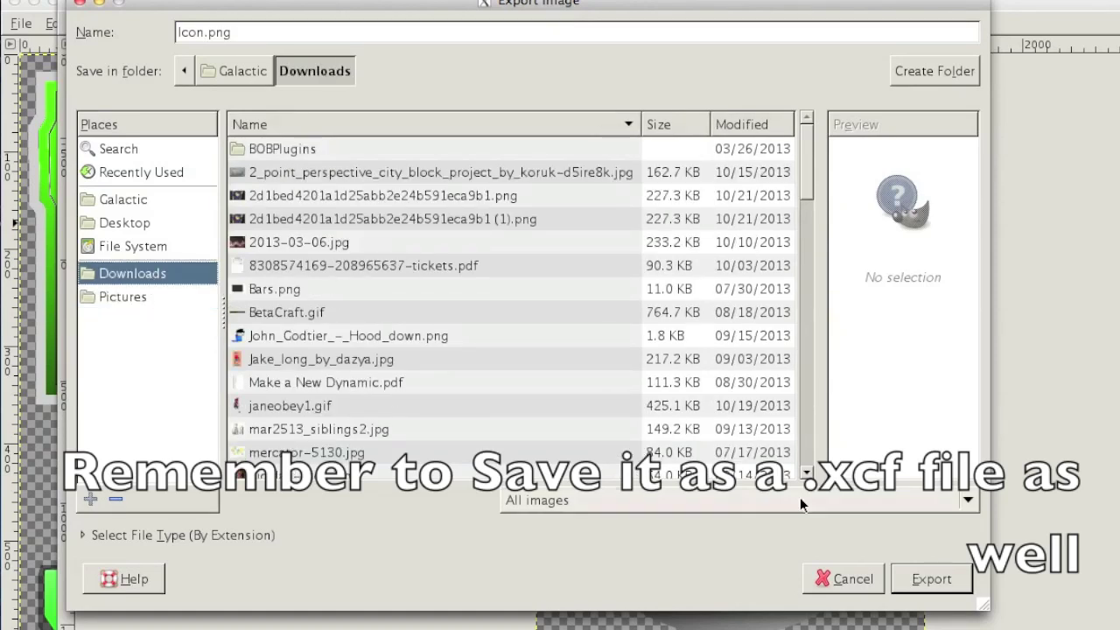
{"action": "left_click", "coordinate": [923, 586]}
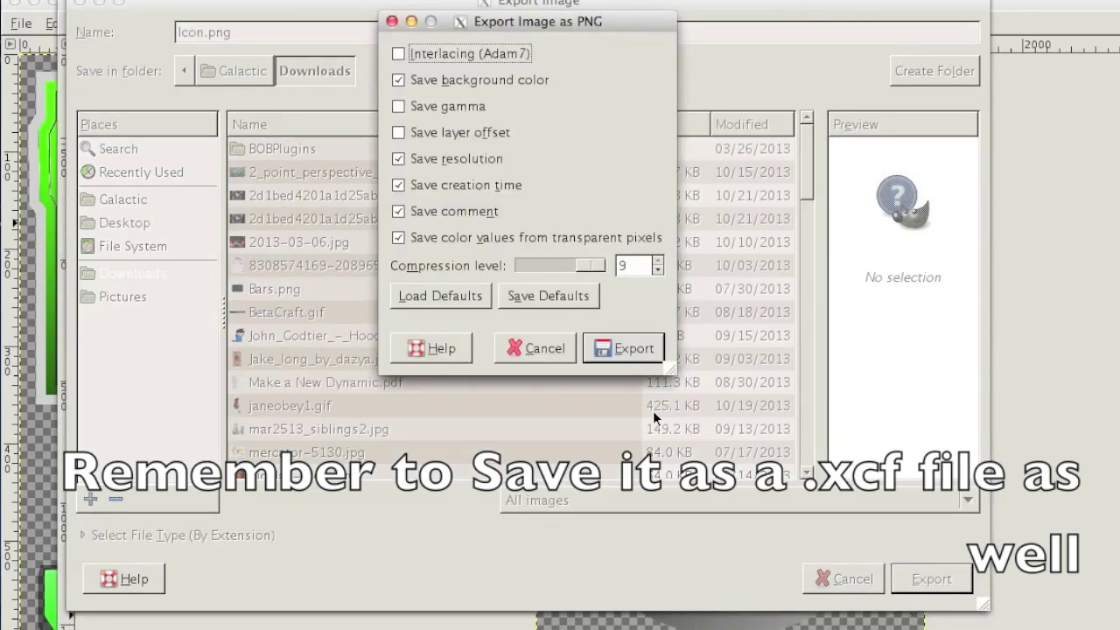
{"action": "left_click", "coordinate": [618, 346]}
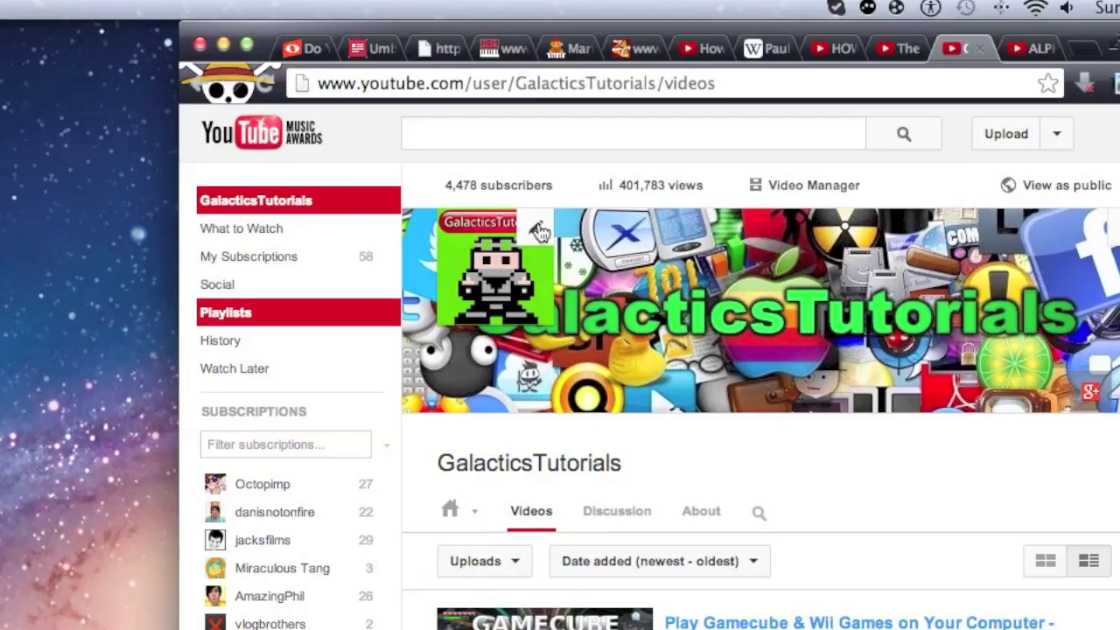
{"action": "left_click", "coordinate": [539, 229]}
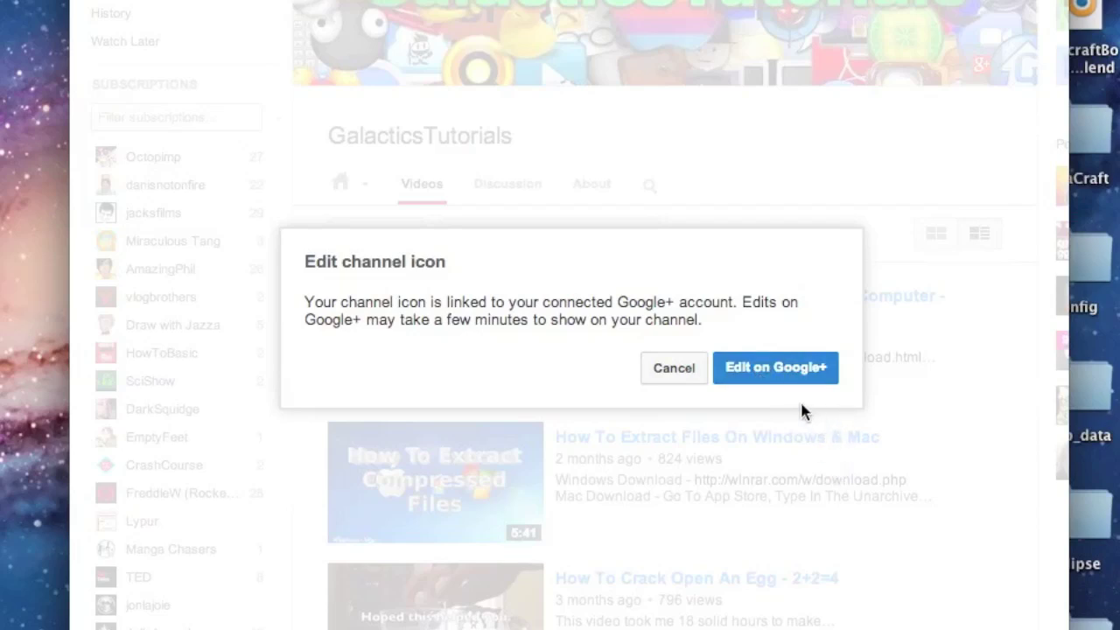
Upload Icon.png from the computer in Google+'s profile photo editor
{"action": "left_click", "coordinate": [773, 367]}
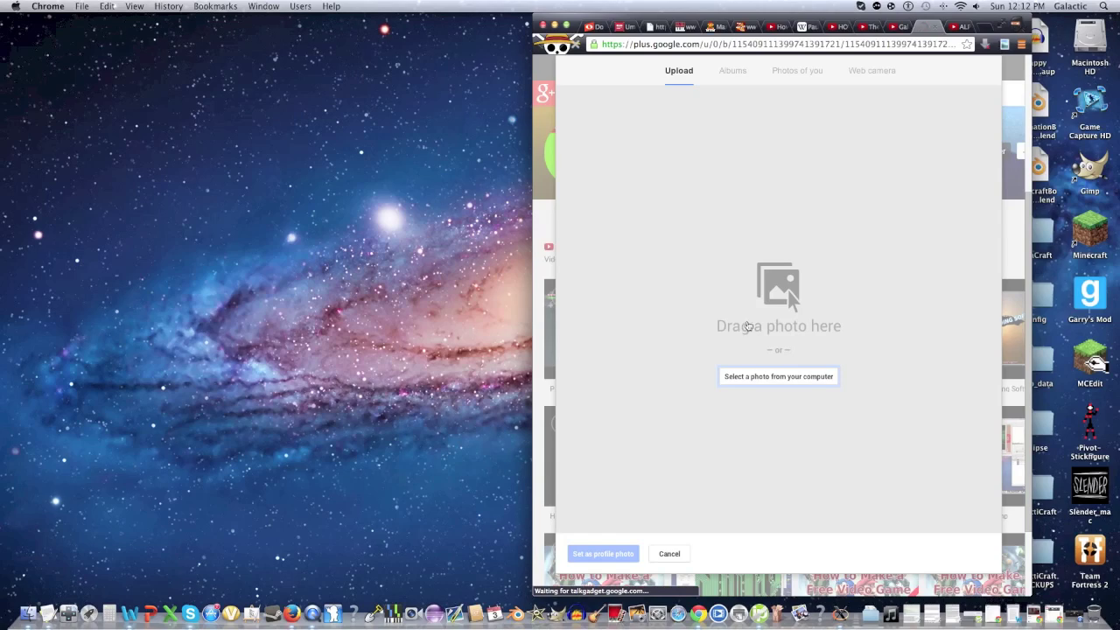
{"action": "left_click", "coordinate": [749, 378]}
{"action": "left_click", "coordinate": [635, 501]}
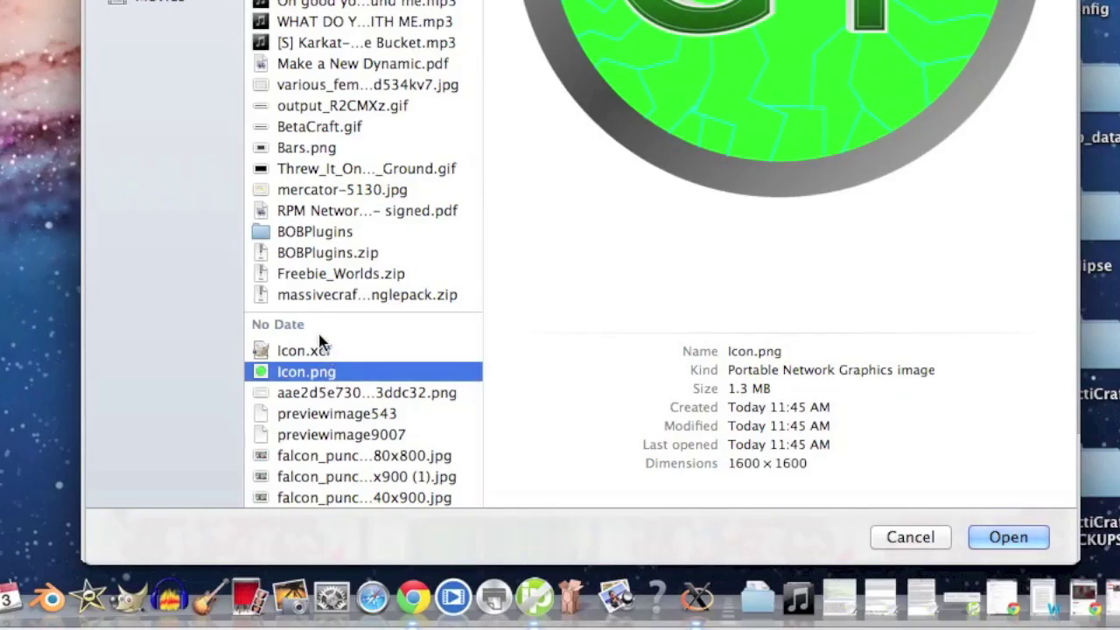
{"action": "key", "text": "Return"}
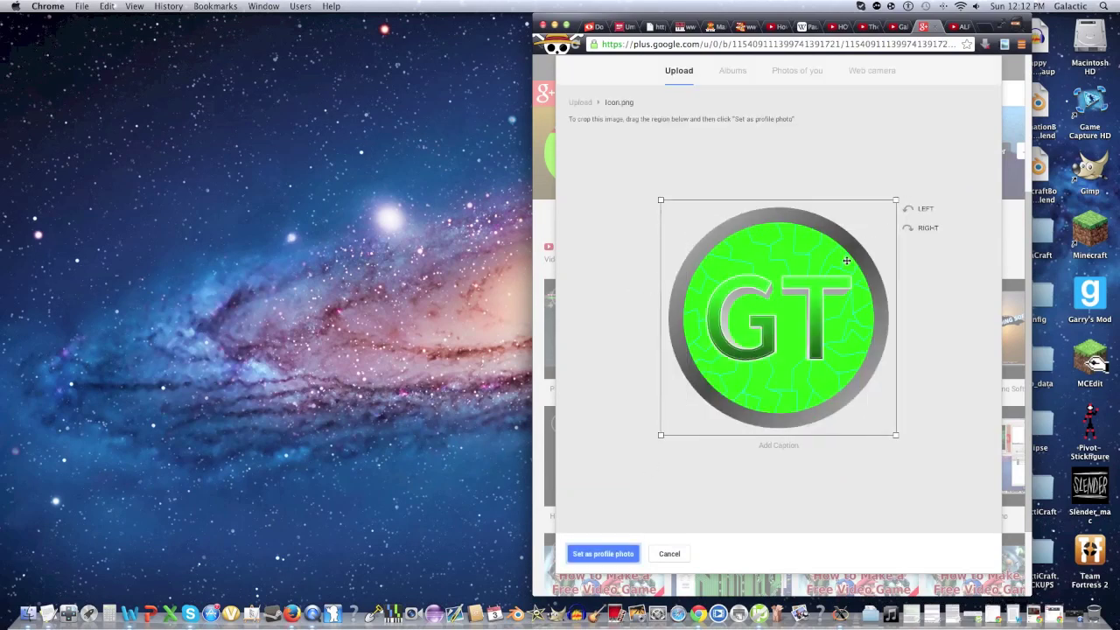
Set the upright Icon.png as the profile photo and share the update post
{"action": "left_click", "coordinate": [908, 228]}
{"action": "left_click", "coordinate": [909, 228]}
{"action": "left_click", "coordinate": [909, 228]}
{"action": "left_click", "coordinate": [909, 228]}
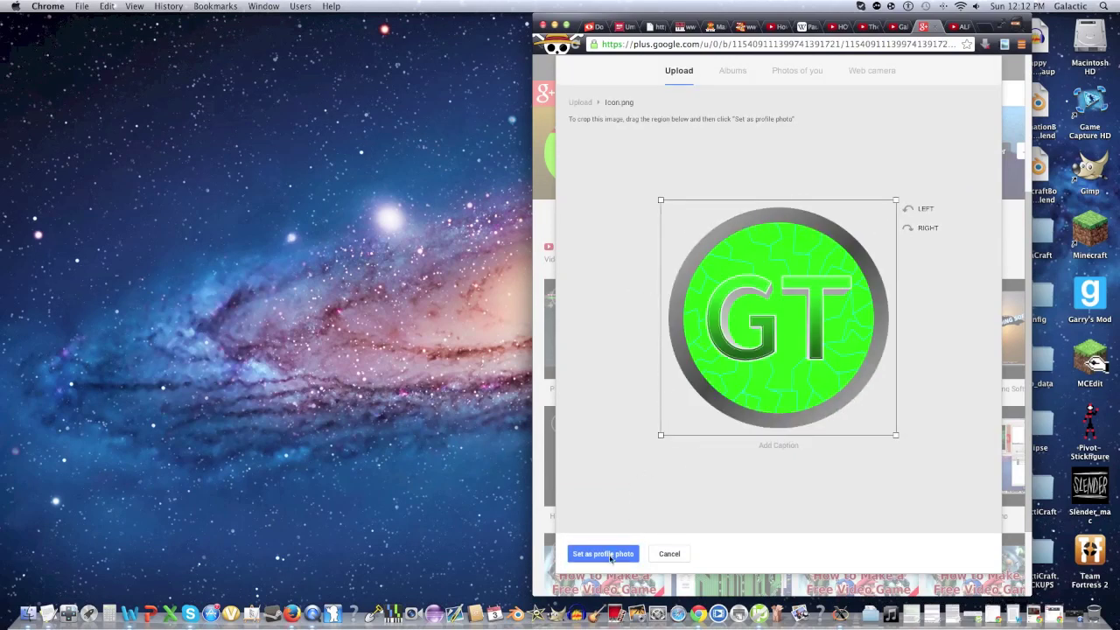
{"action": "left_click", "coordinate": [610, 557]}
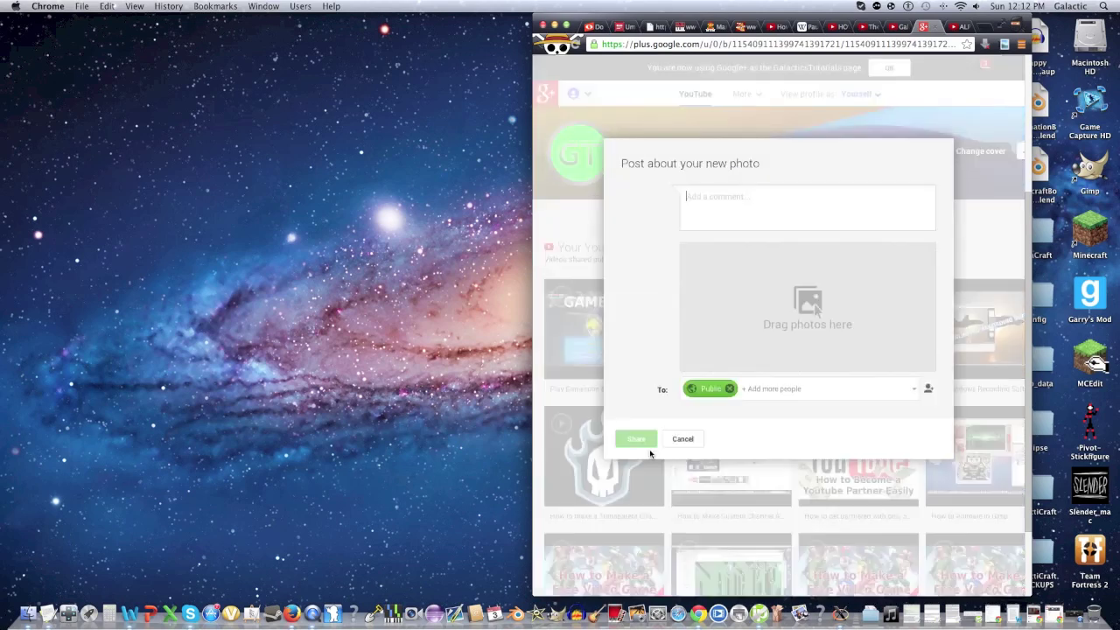
{"action": "left_click", "coordinate": [635, 450]}
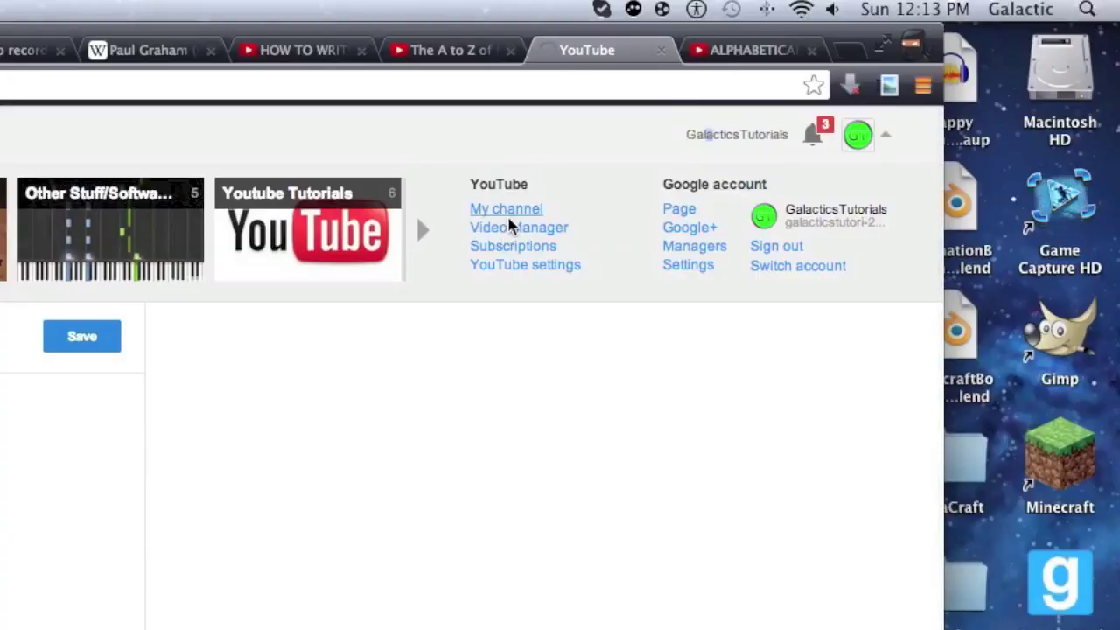
Go to the channel's InVideo Programming settings and remove the existing watermark item
{"action": "left_click", "coordinate": [509, 227]}
{"action": "left_click", "coordinate": [112, 346]}
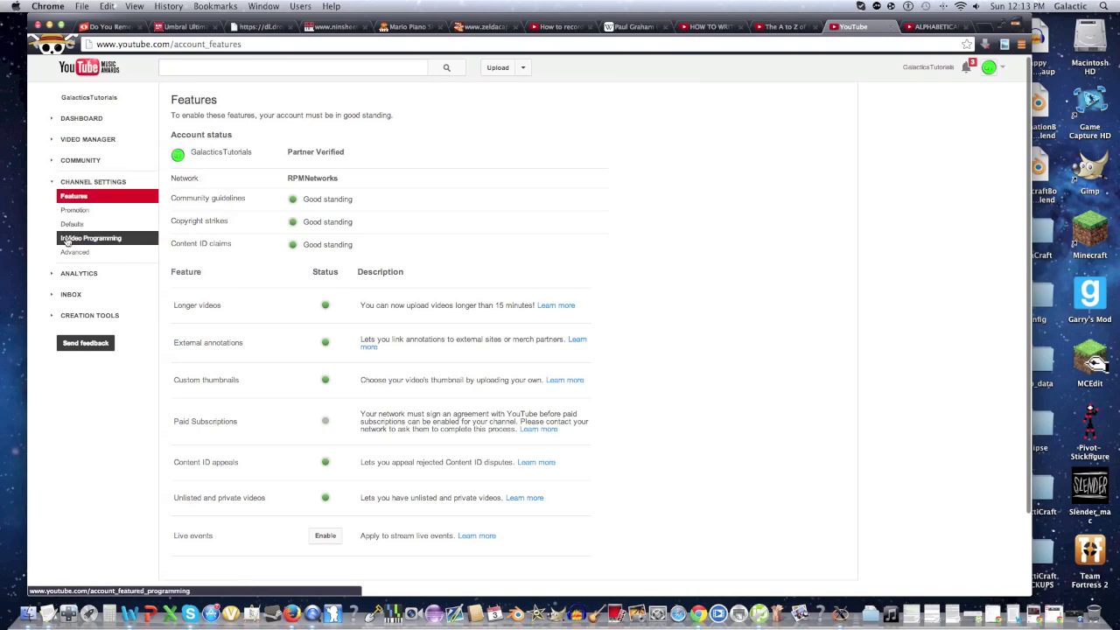
{"action": "left_click", "coordinate": [67, 241]}
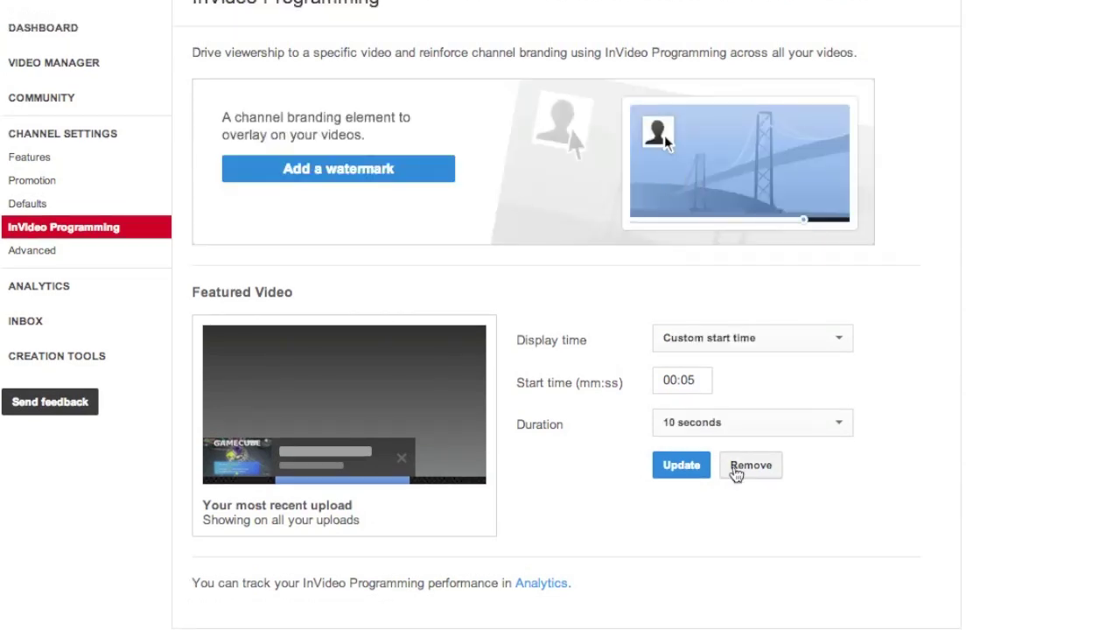
{"action": "left_click", "coordinate": [735, 471]}
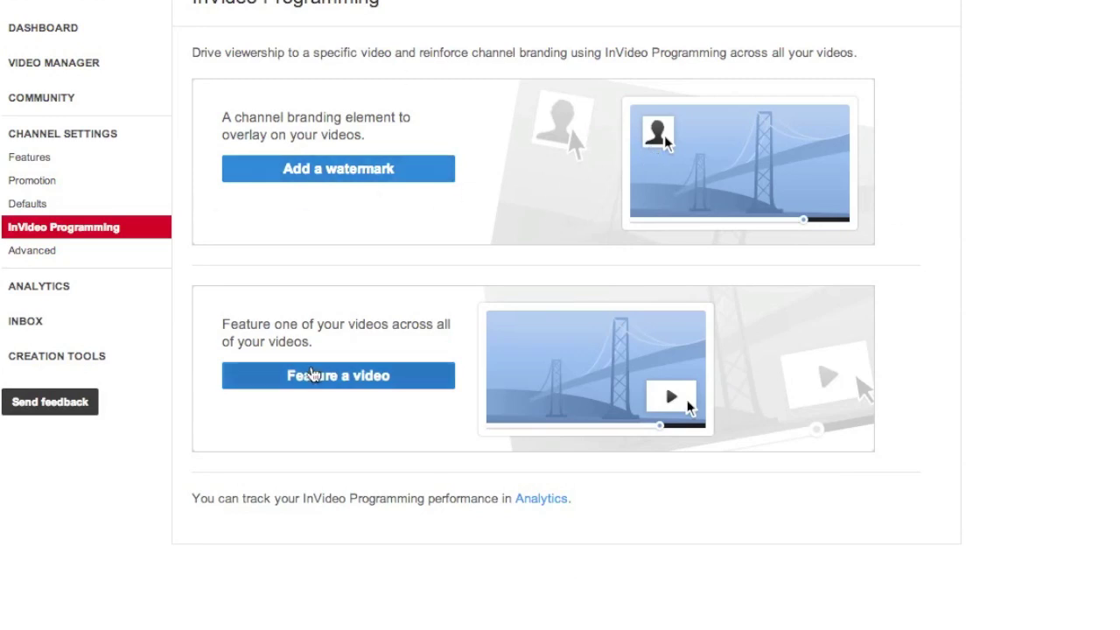
Try adding Icon.png as the watermark, then cancel because its 1.3 MB exceeds the limit
{"action": "left_click", "coordinate": [333, 168]}
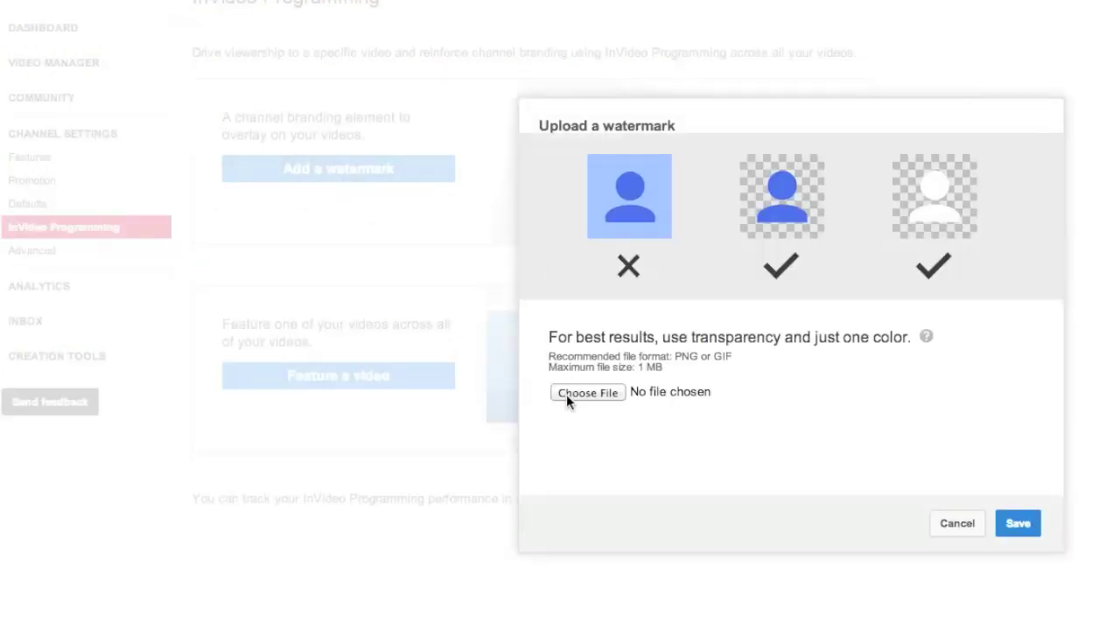
{"action": "left_click", "coordinate": [568, 393]}
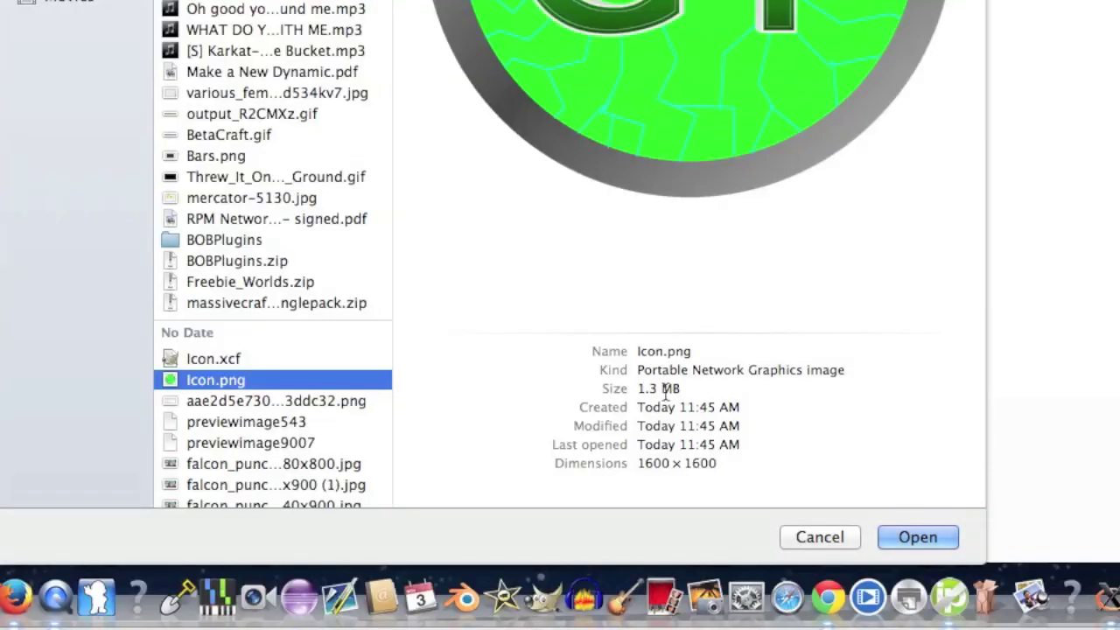
{"action": "left_click_drag", "start_coordinate": [676, 390], "coordinate": [608, 390]}
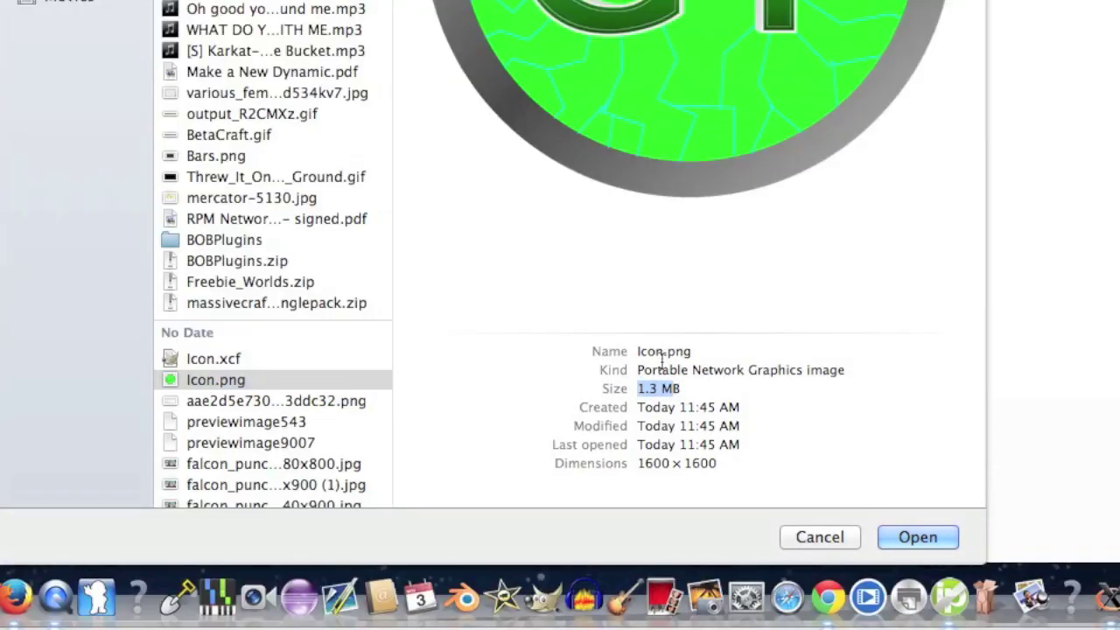
{"action": "left_click", "coordinate": [803, 537]}
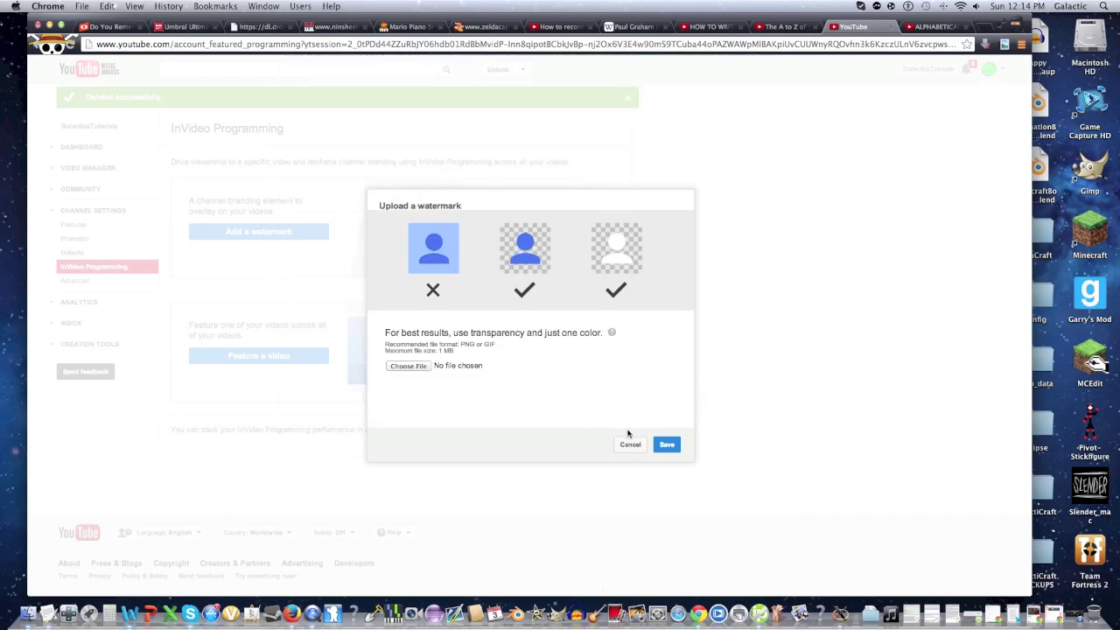
Reopen Icon.xcf in GIMP from the Downloads folder
{"action": "key", "text": "super+Tab"}
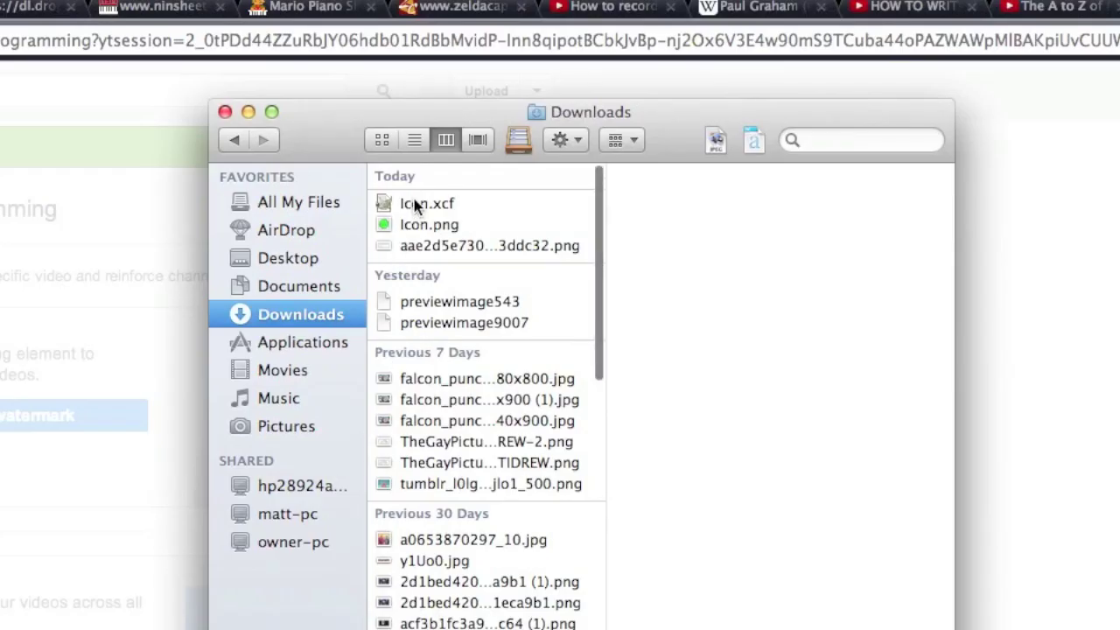
{"action": "left_click", "coordinate": [415, 207]}
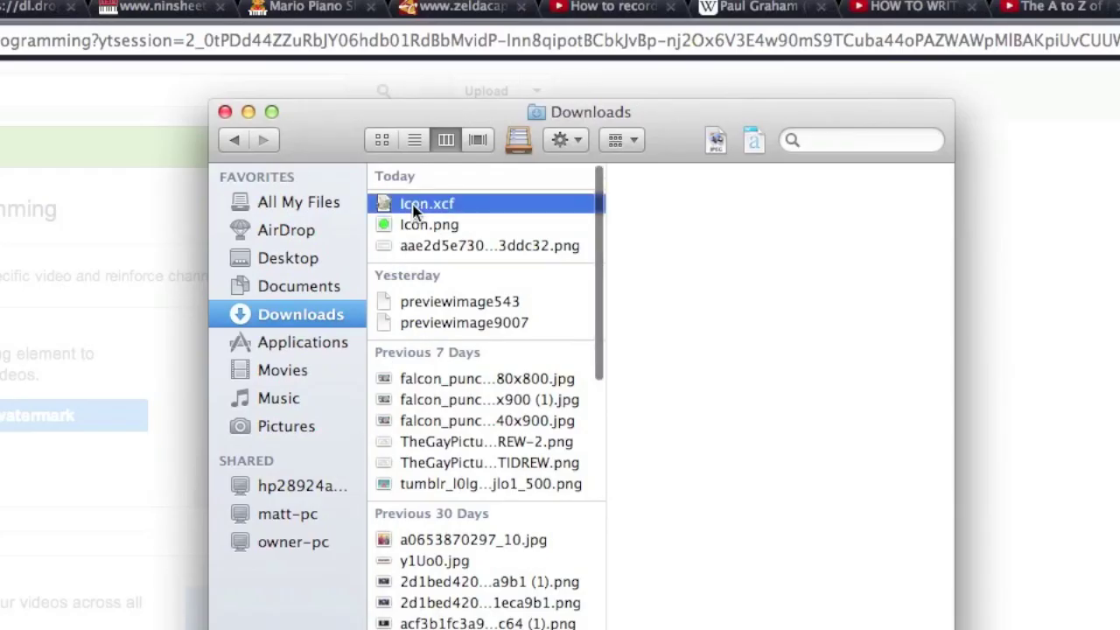
{"action": "double_click", "coordinate": [401, 206]}
Scale the image down to 1000 × 1000 pixels
{"action": "left_click", "coordinate": [229, 35]}
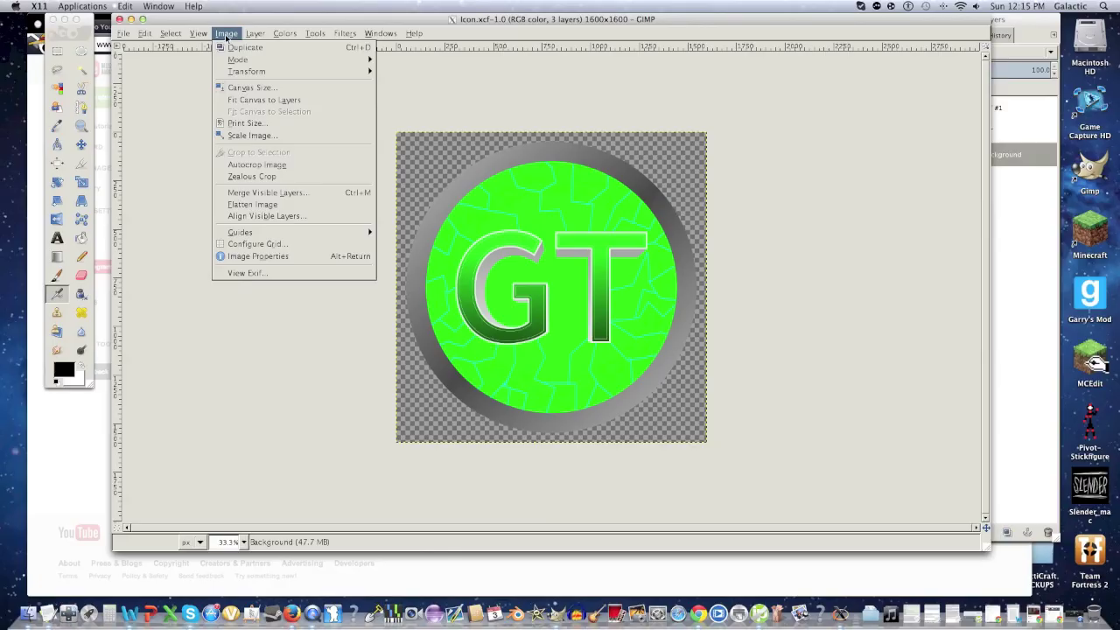
{"action": "left_click", "coordinate": [446, 271]}
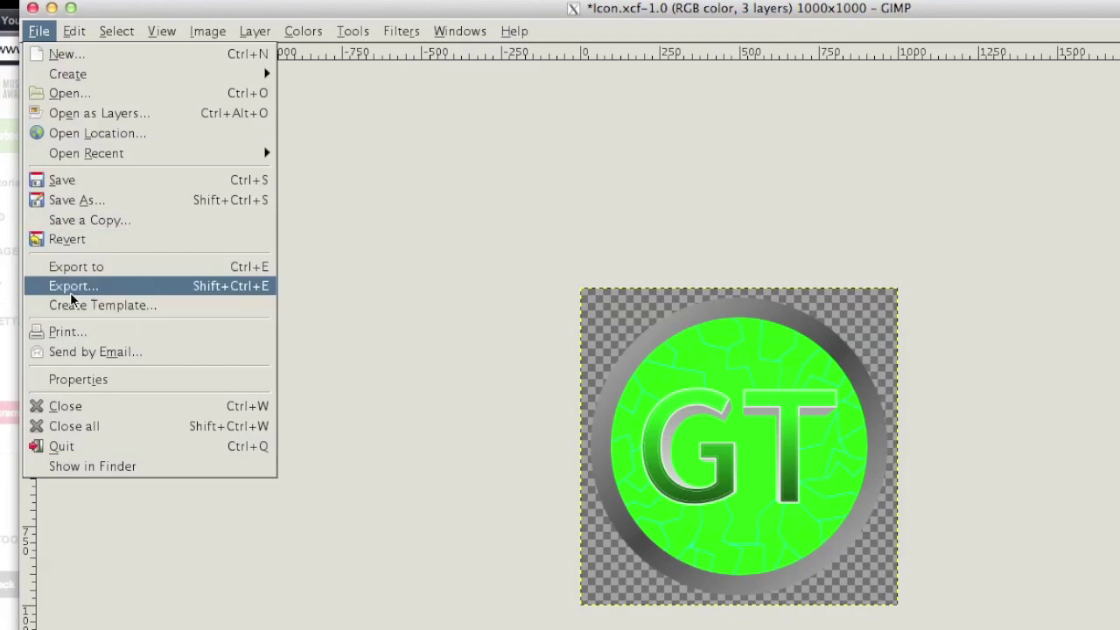
{"action": "left_click", "coordinate": [75, 282]}
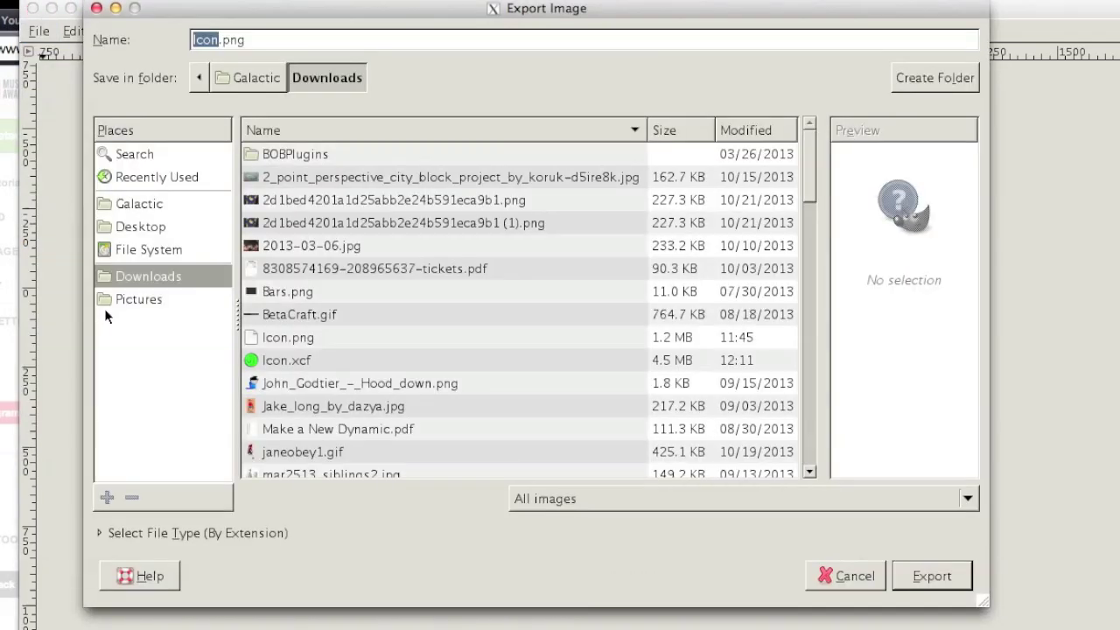
Export it as Icon.png into Pictures, replacing the existing file
{"action": "left_click", "coordinate": [131, 299]}
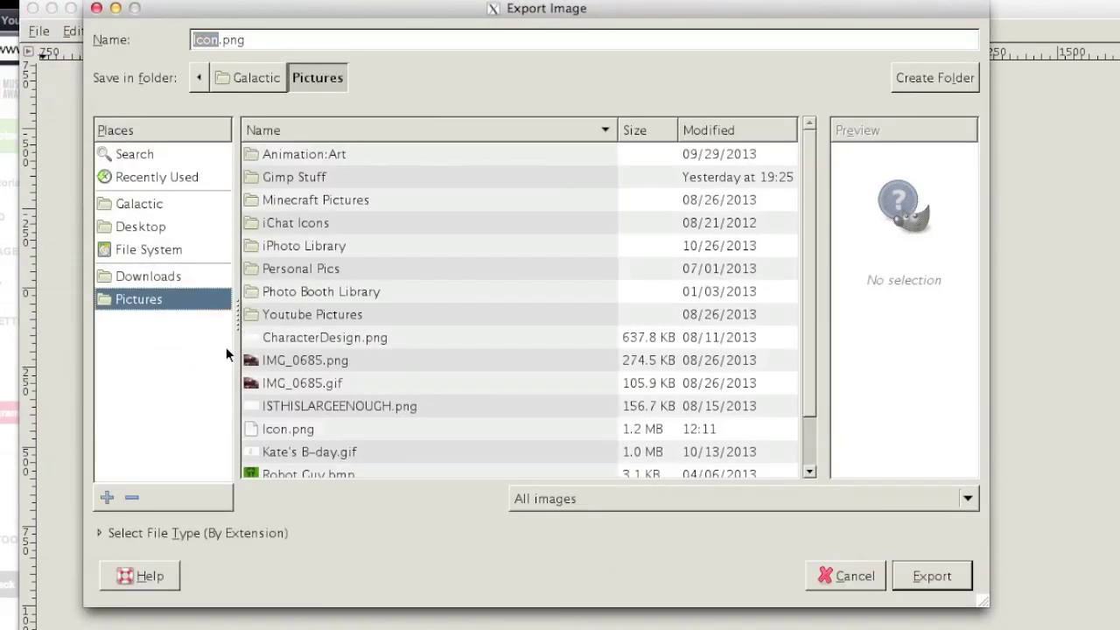
{"action": "left_click", "coordinate": [927, 575]}
{"action": "left_click", "coordinate": [690, 383]}
{"action": "left_click", "coordinate": [628, 347]}
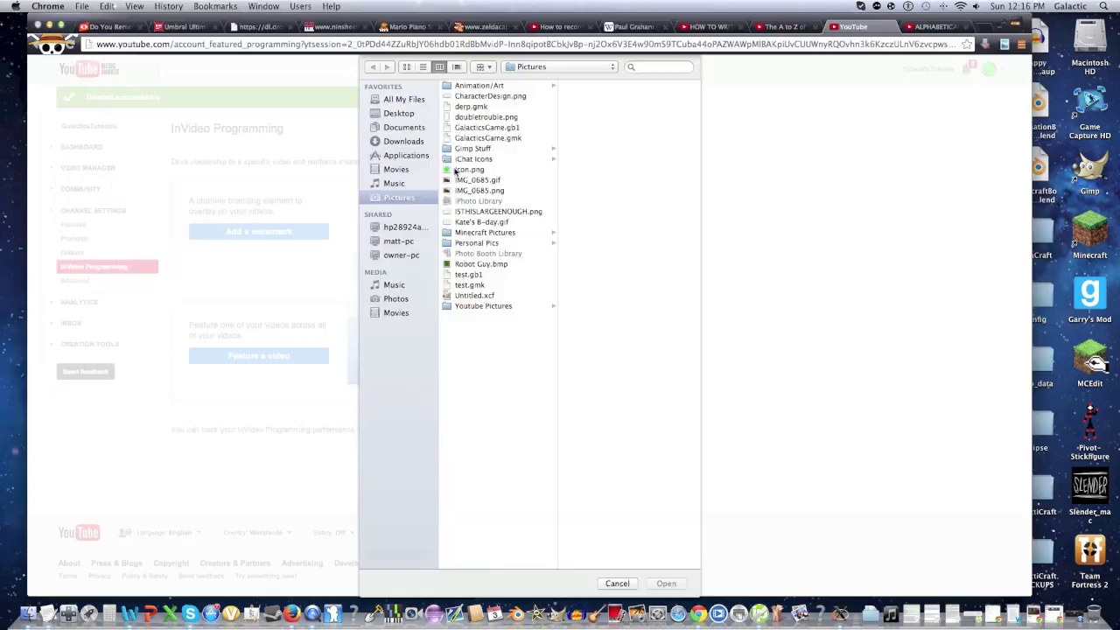
Upload the new Icon.png and save it as the branding watermark
{"action": "left_click", "coordinate": [470, 169]}
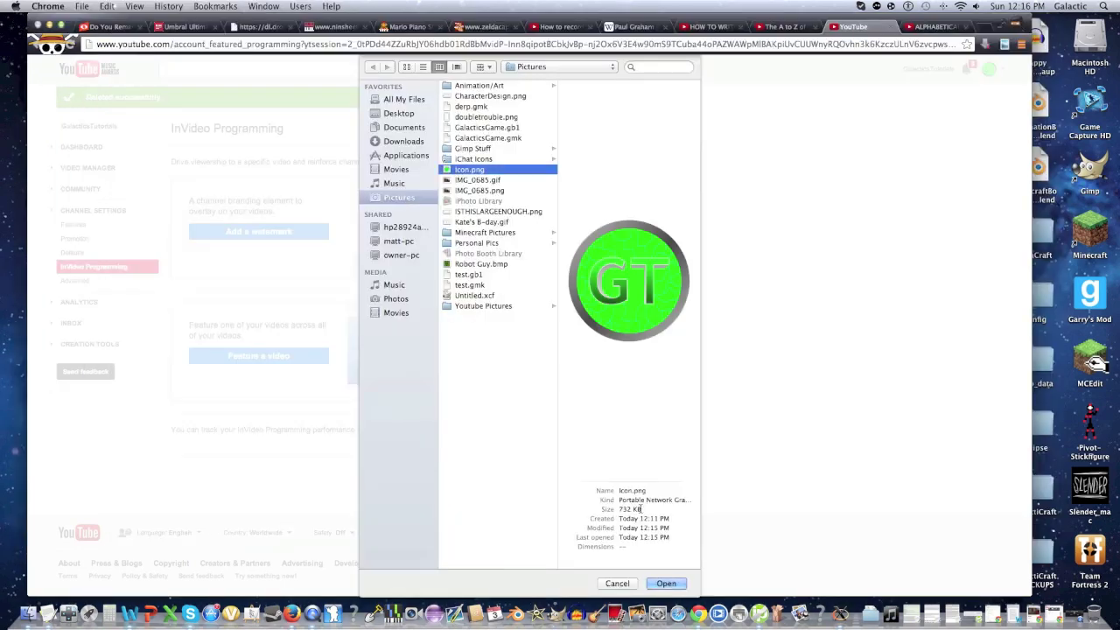
{"action": "left_click", "coordinate": [665, 583]}
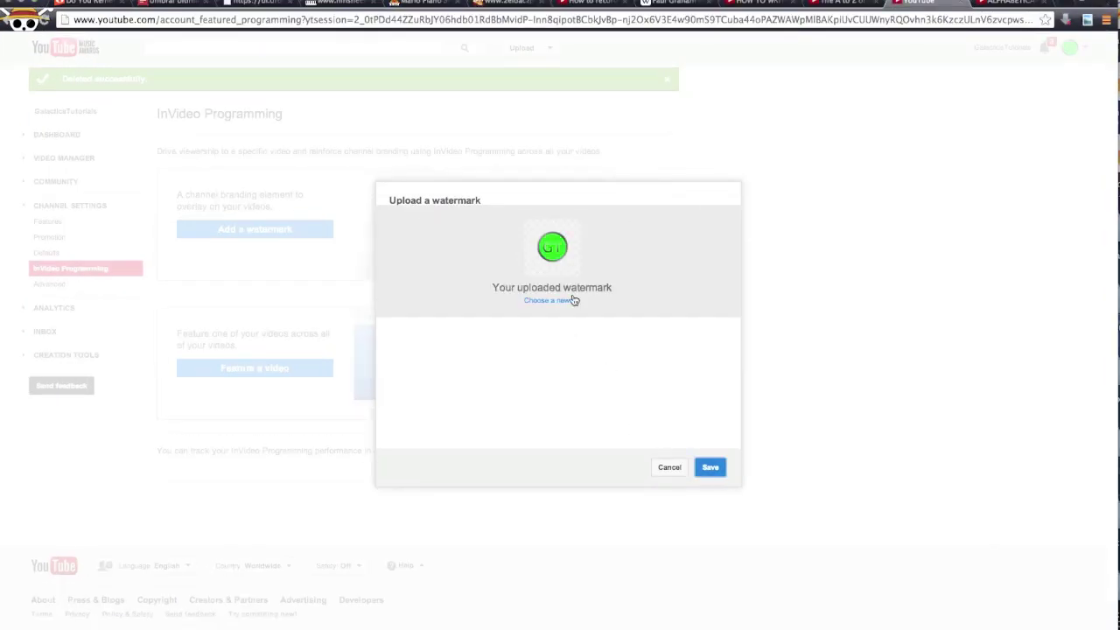
{"action": "left_click", "coordinate": [710, 470]}
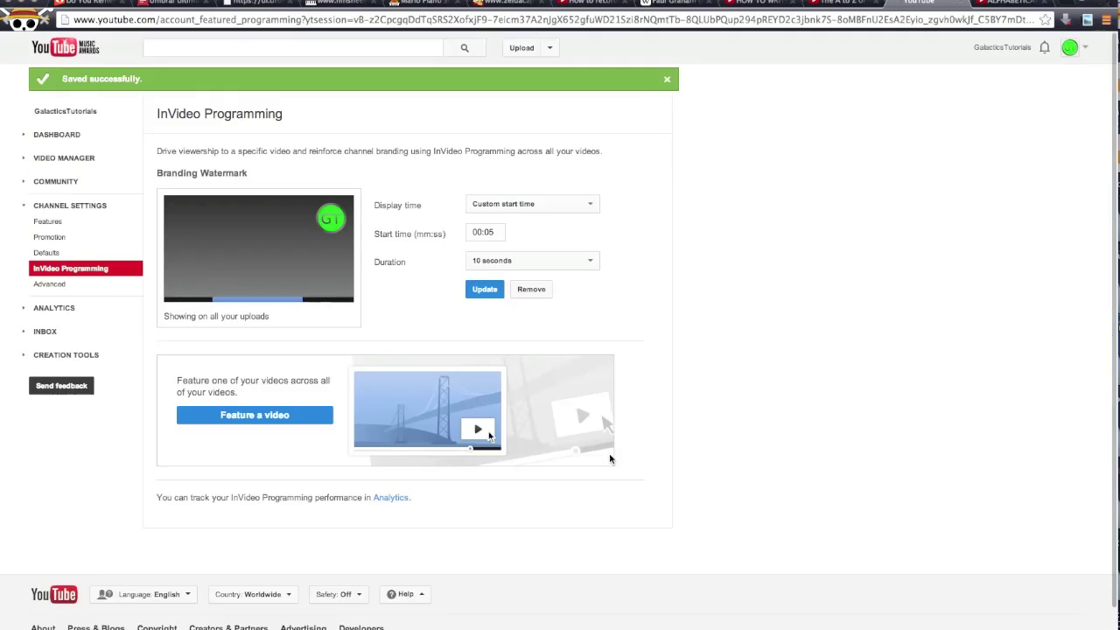
Show the watermark at the end of the video and give the featured video a custom start time
{"action": "left_click", "coordinate": [474, 210]}
{"action": "left_click", "coordinate": [477, 214]}
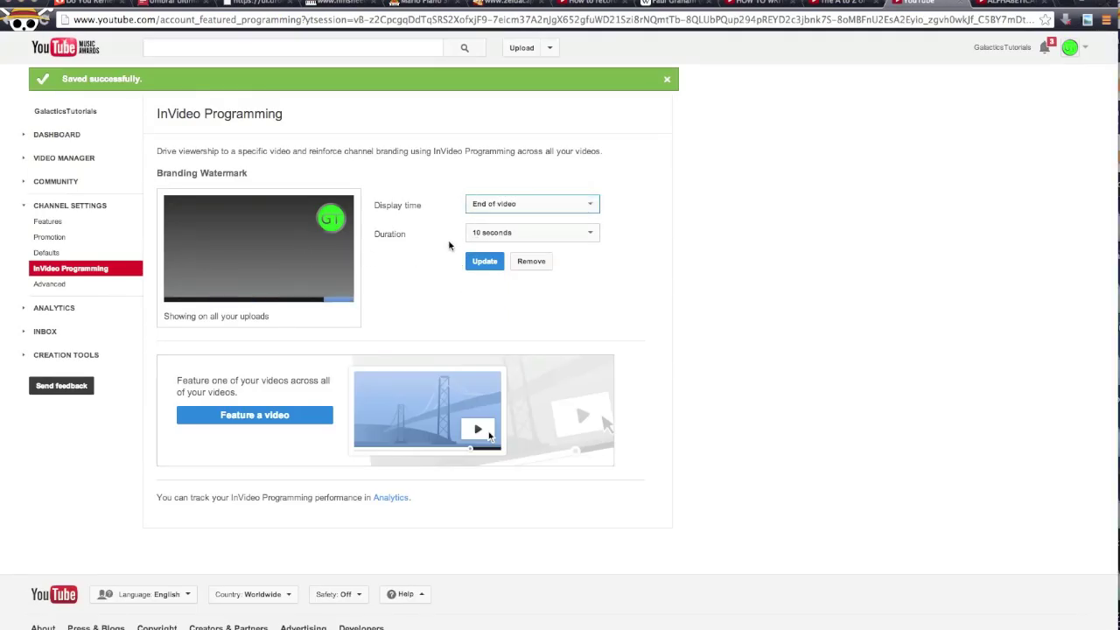
{"action": "key", "text": "Tab"}
{"action": "left_click", "coordinate": [473, 261]}
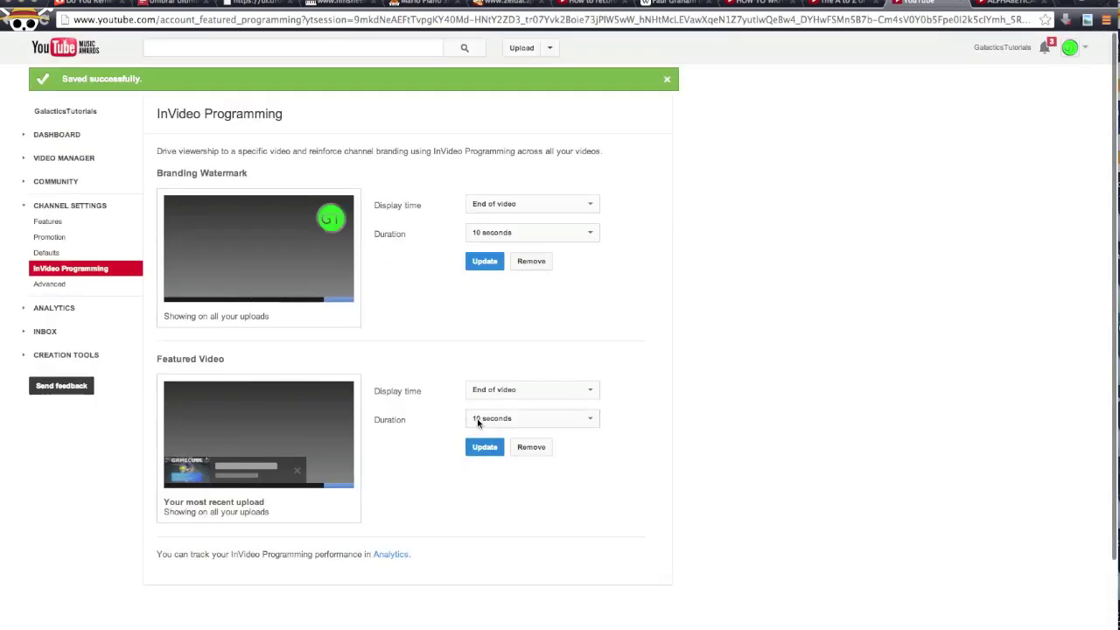
{"action": "left_click", "coordinate": [525, 389]}
{"action": "left_click", "coordinate": [494, 399]}
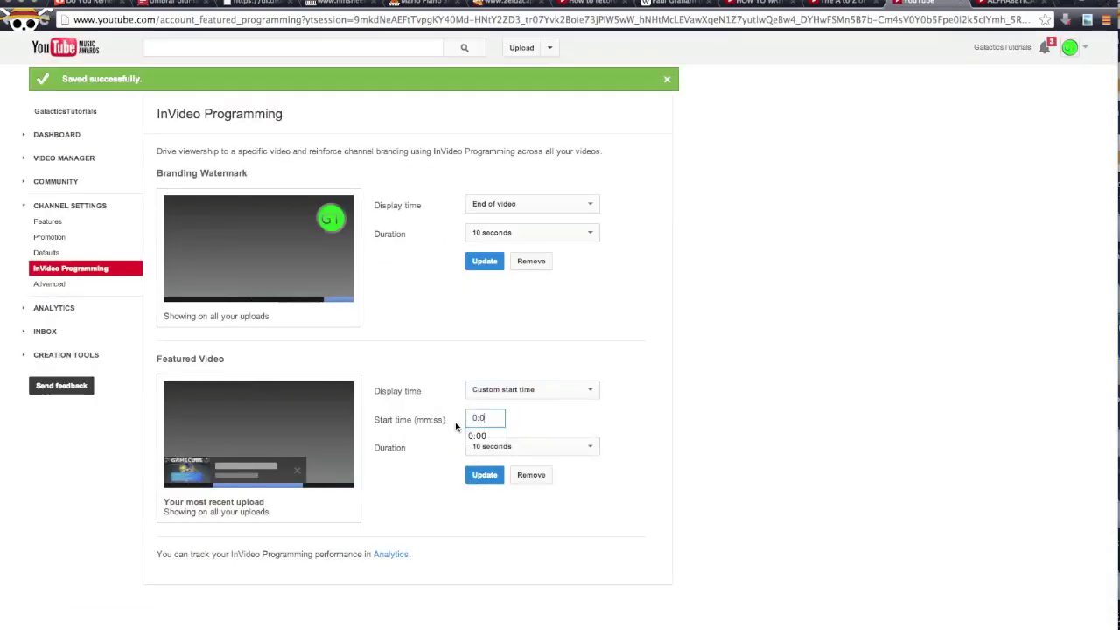